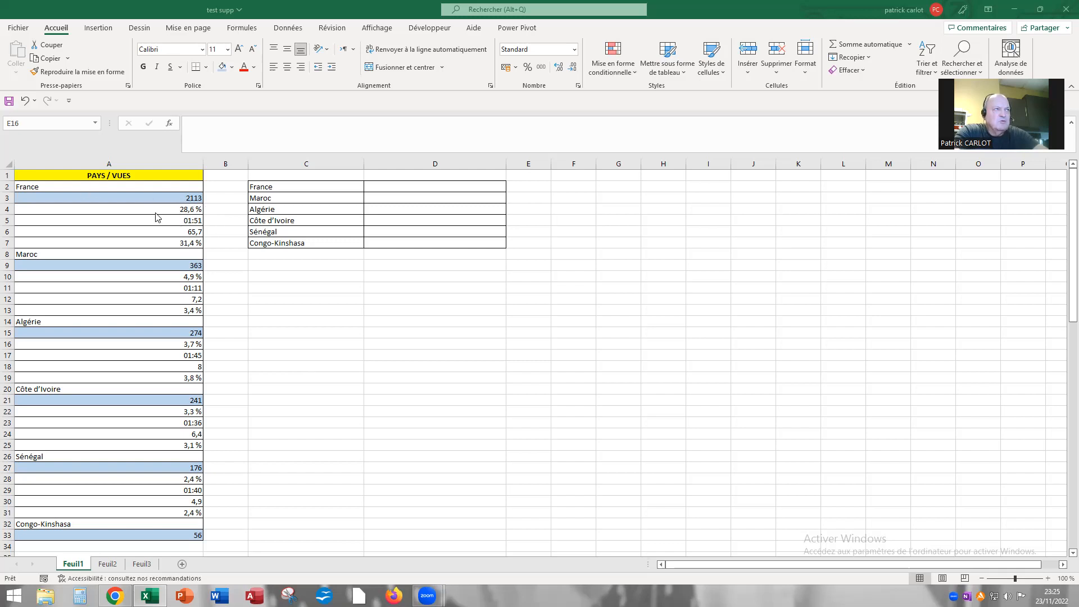
Examine the country names and highlighted view counts in column A against the empty cells D2 to D4 beside the country list.
left_click_drag(162, 210, 146, 310)
left_click(258, 319)
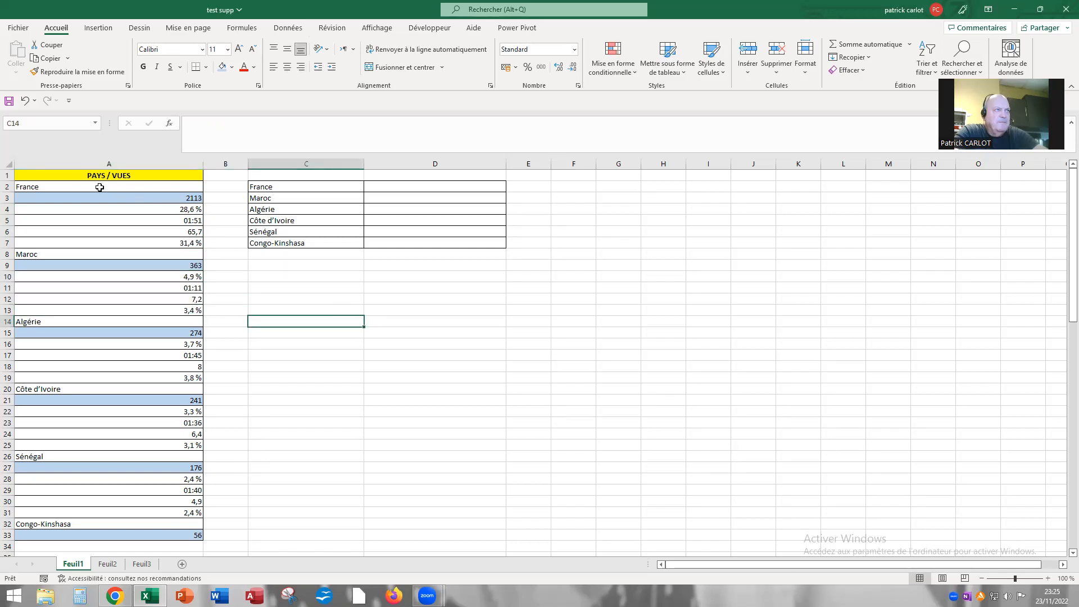
left_click(264, 187)
left_click(164, 188)
left_click(167, 198)
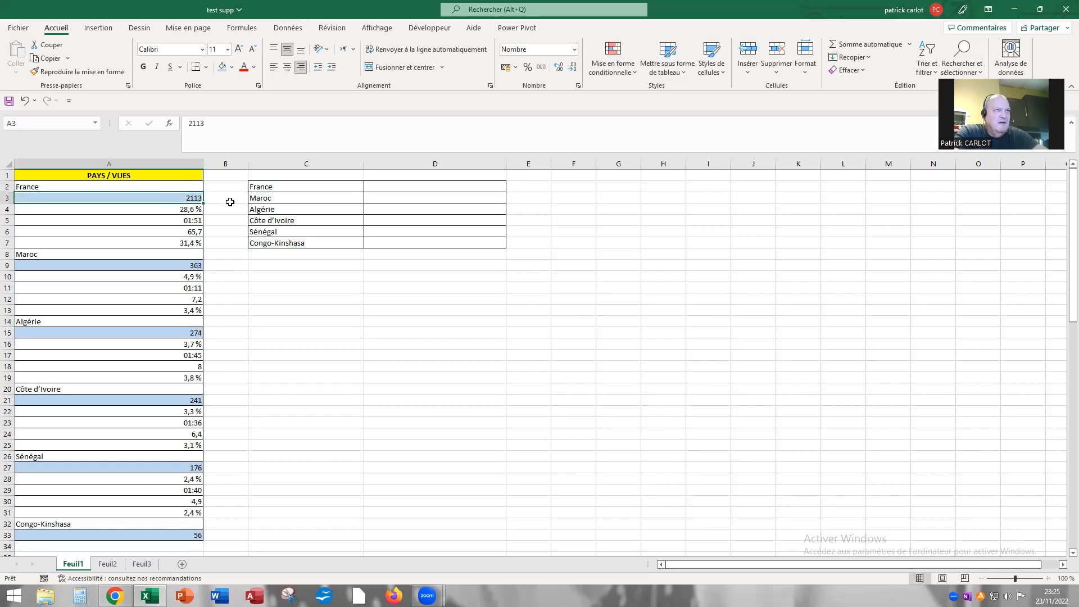
left_click(378, 190)
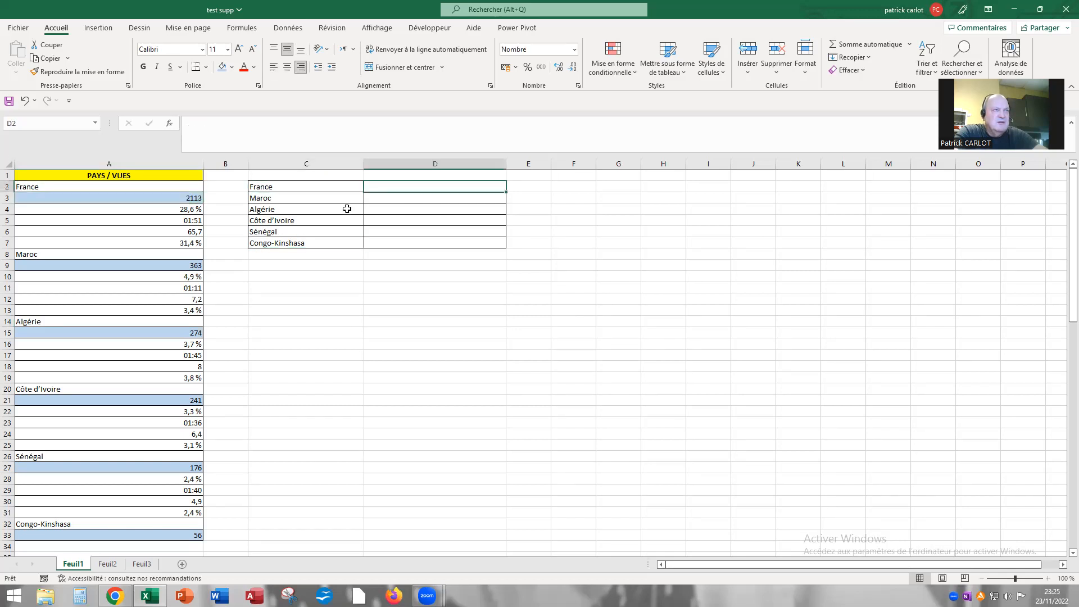
left_click(182, 268)
left_click(384, 200)
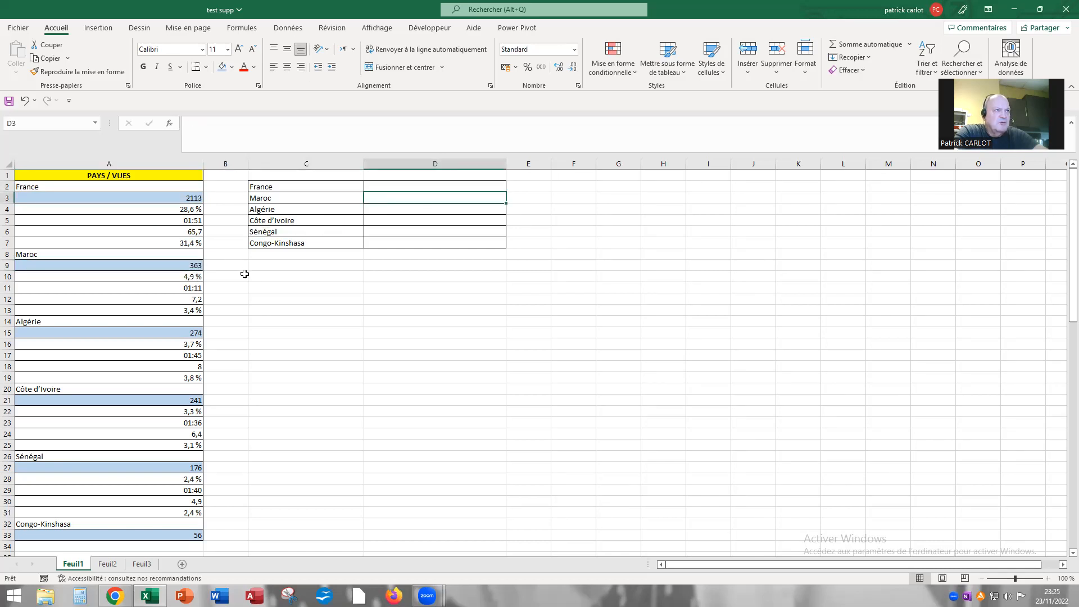
left_click(178, 334)
left_click(380, 209)
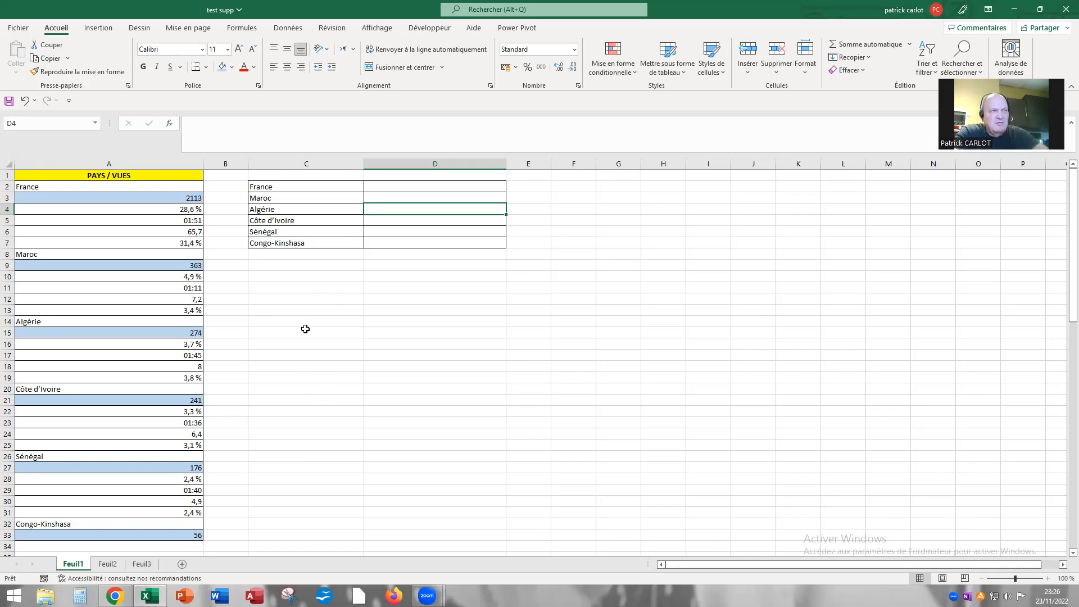
Begin a SI.CONDITIONS formula in cell D2 whose first test, C2=A2 for France, returns A3.
left_click(378, 185)
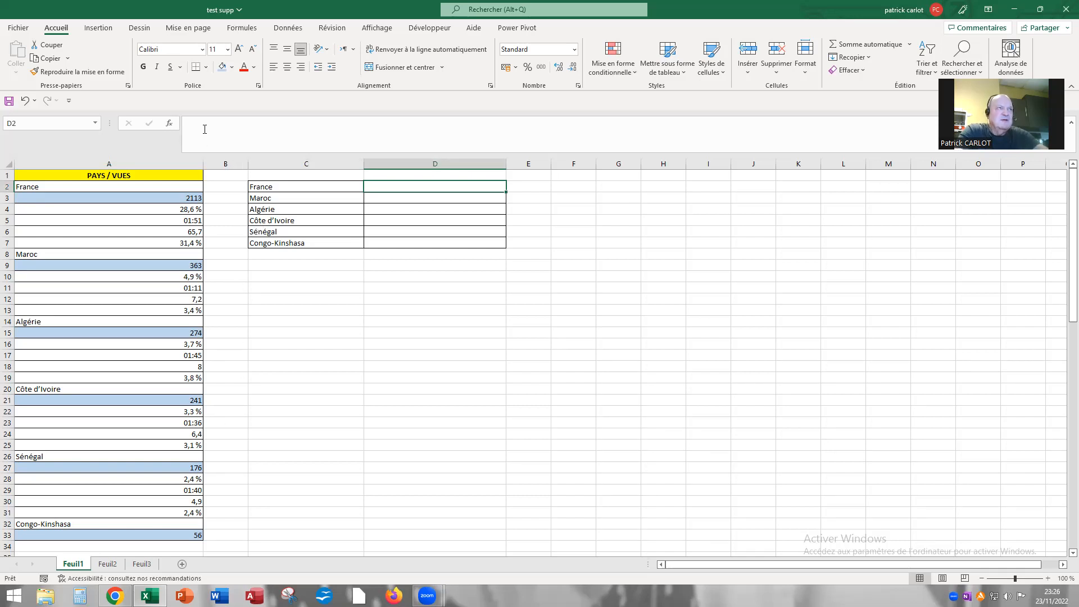
type("=")
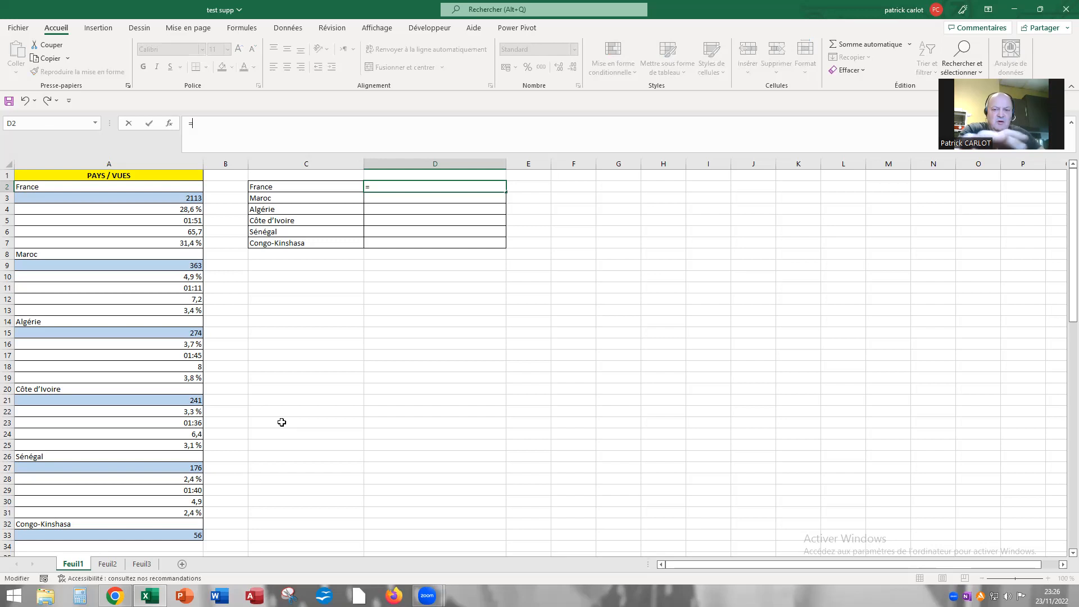
type("s")
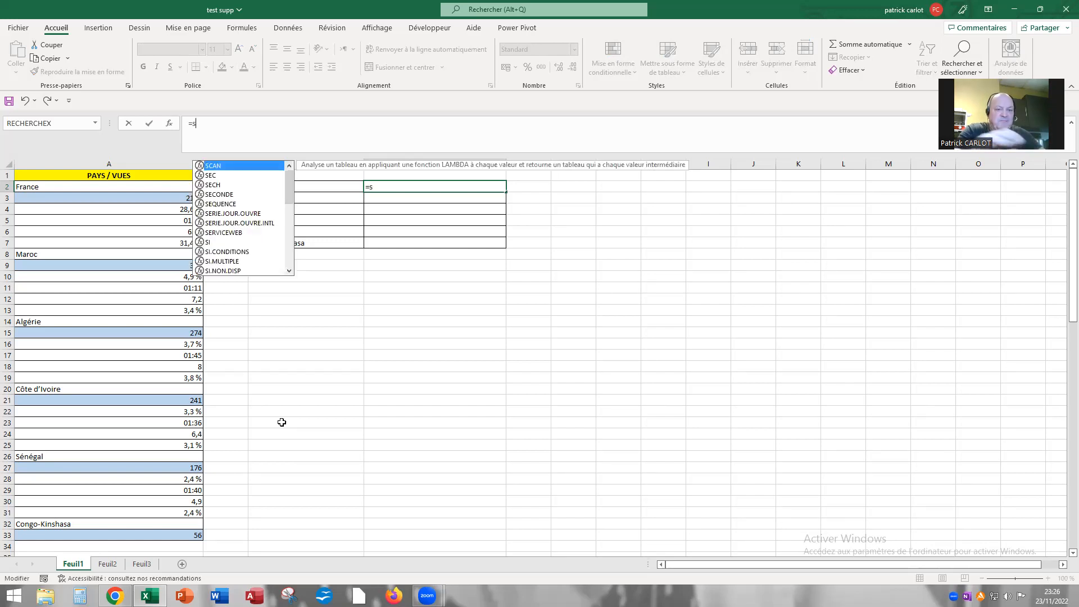
type("i")
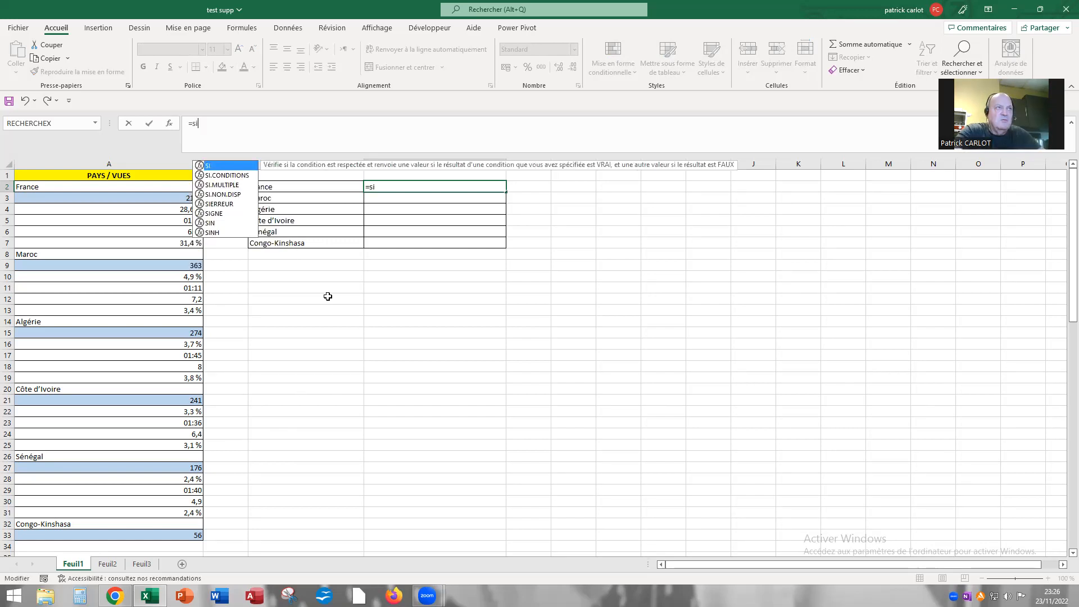
left_click(239, 175)
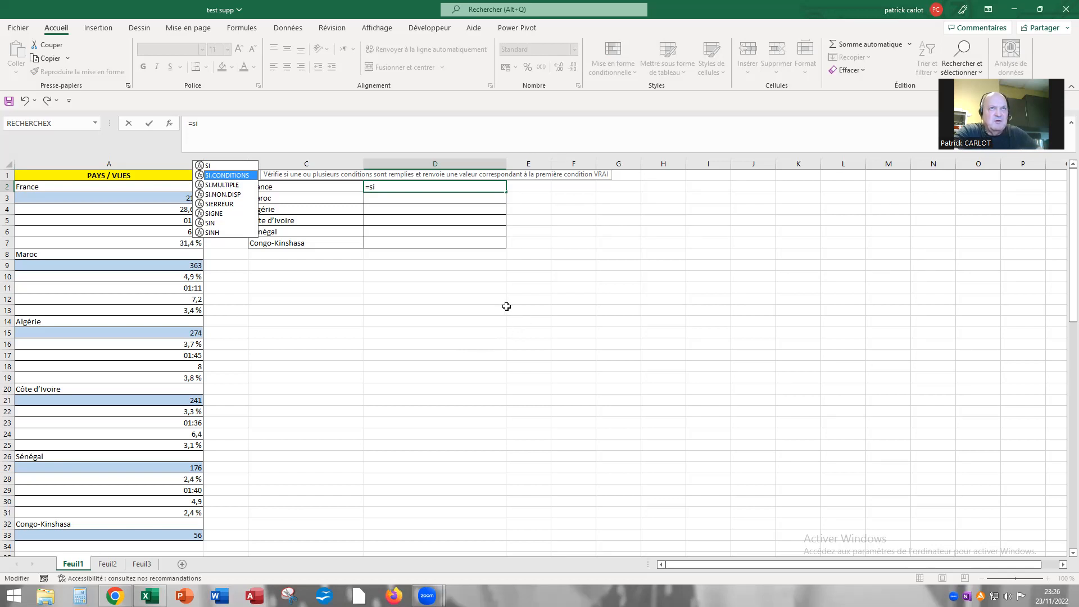
double_click(237, 171)
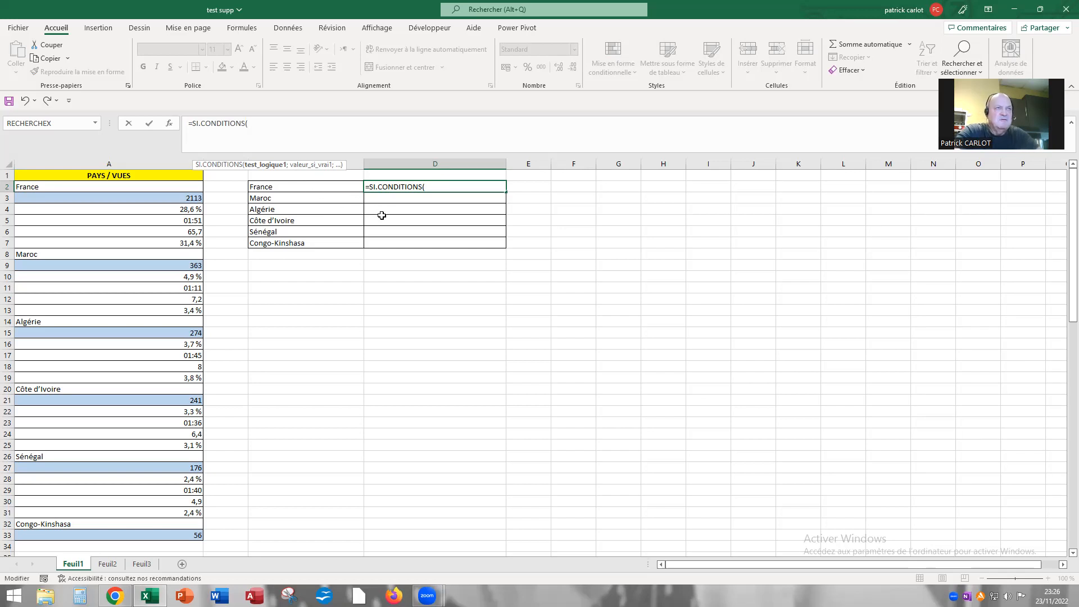
left_click(292, 187)
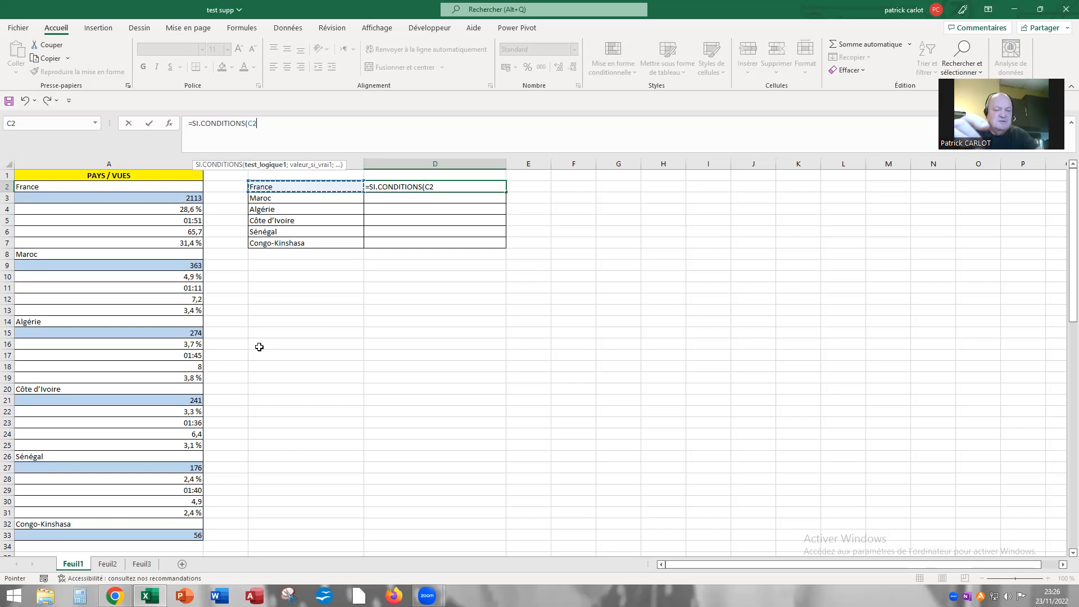
type("=")
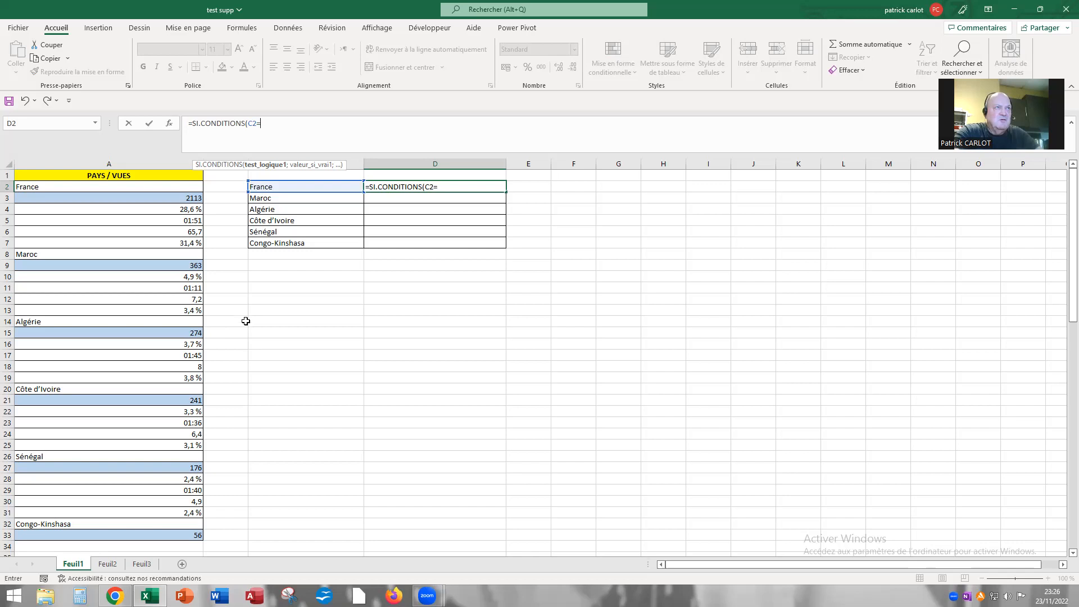
left_click(115, 187)
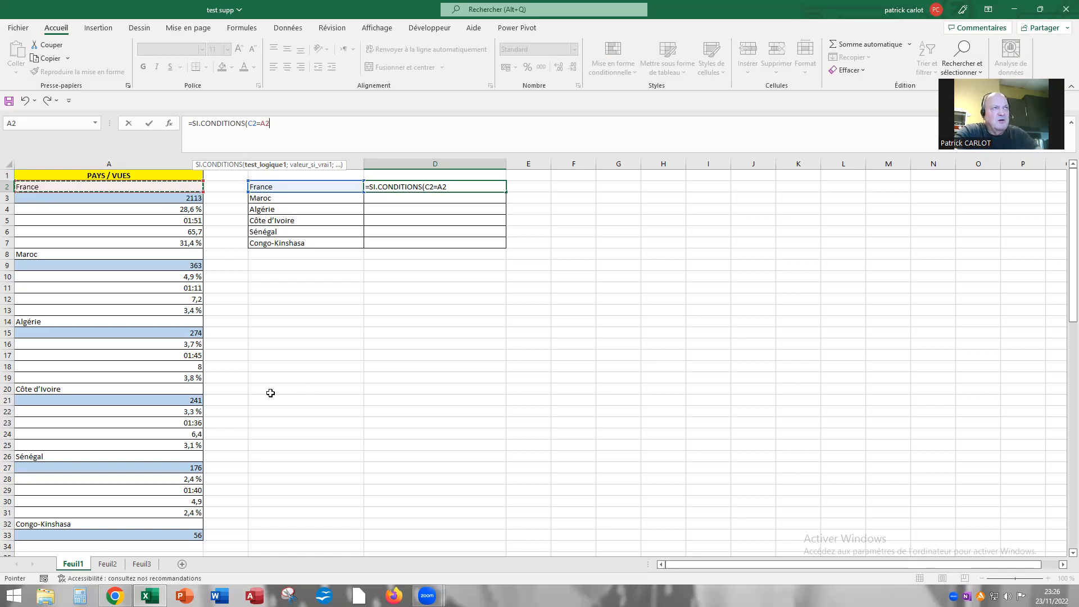
type(";")
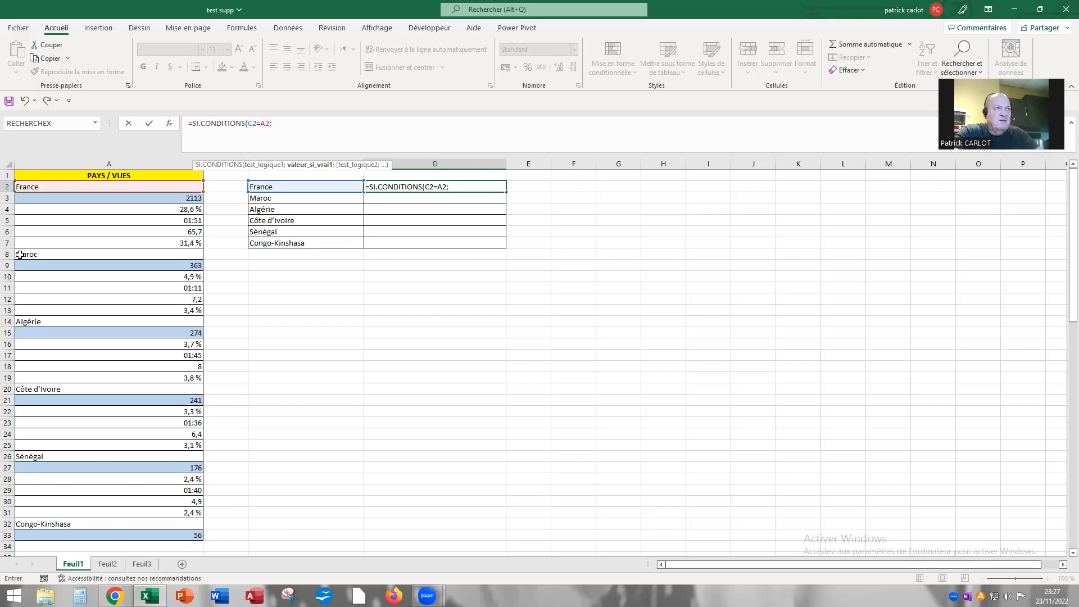
left_click(121, 198)
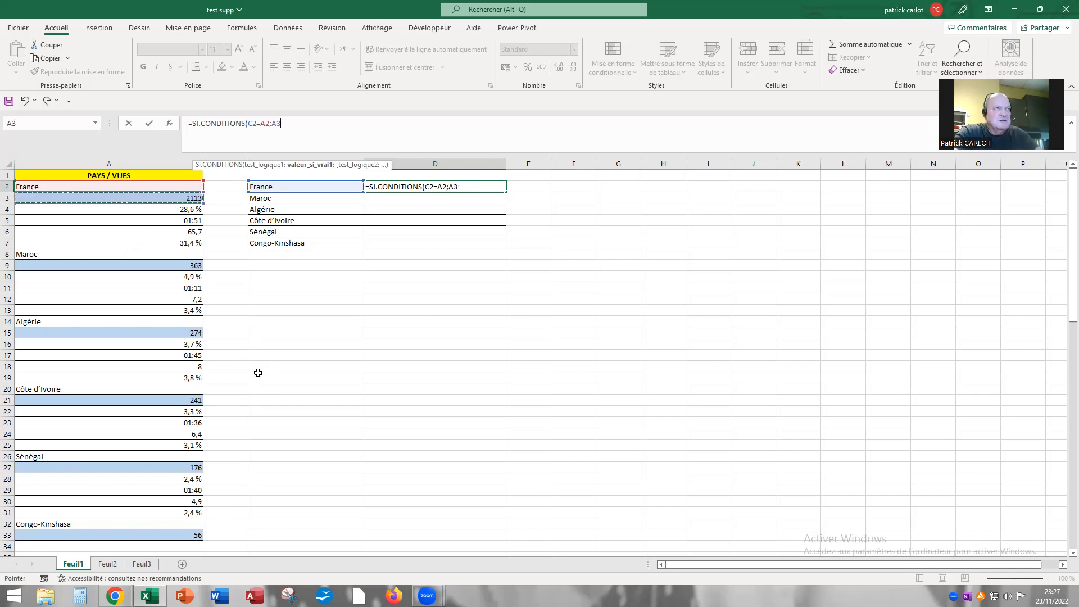
type(";")
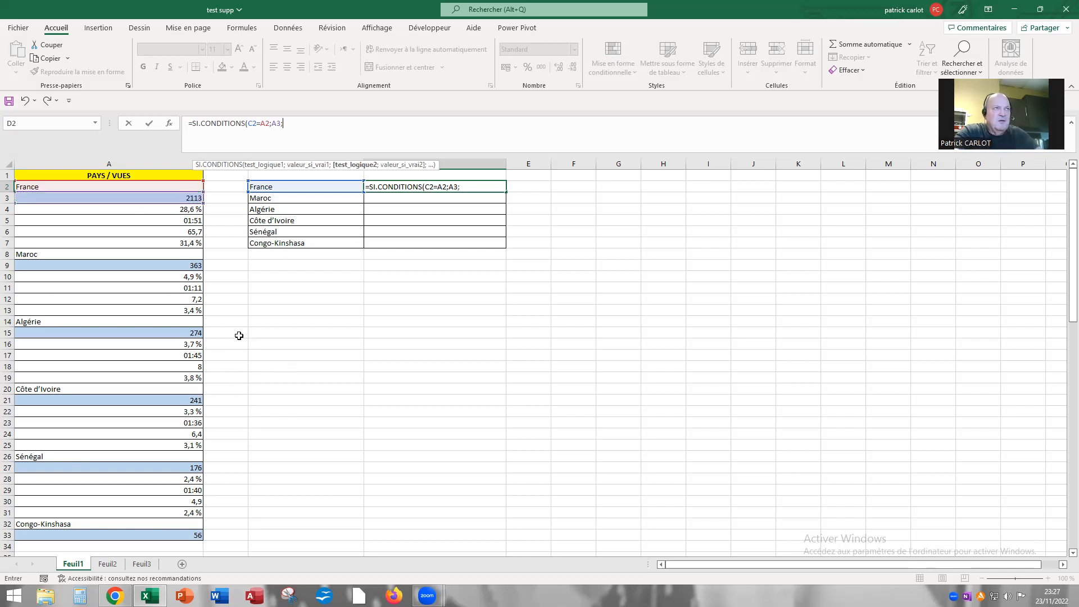
Add a second condition to the D2 formula for Maroc, testing C2=A8 and returning A9.
left_click(296, 187)
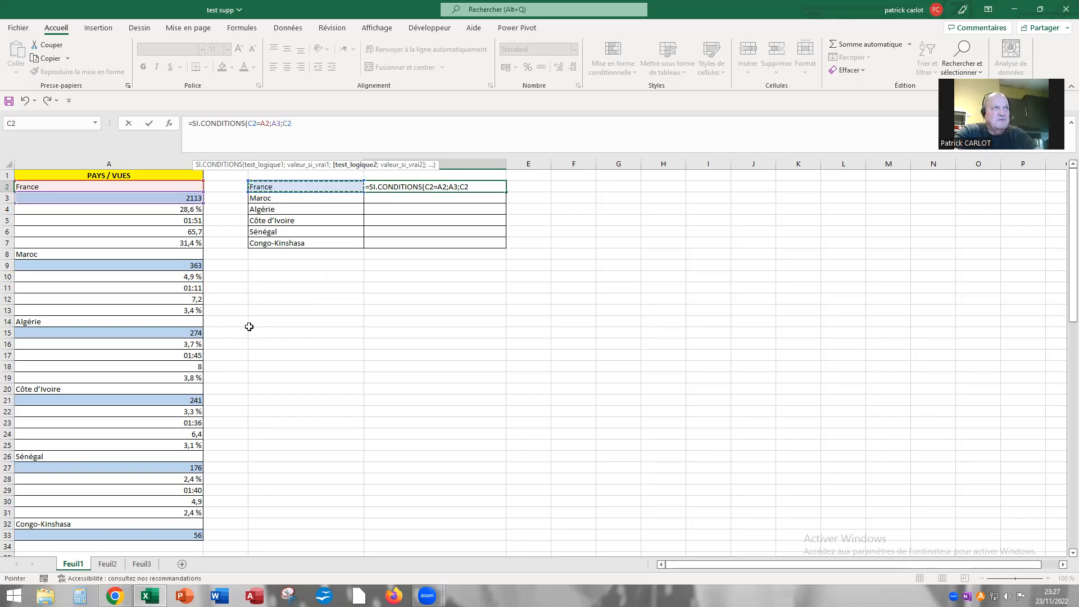
type("=")
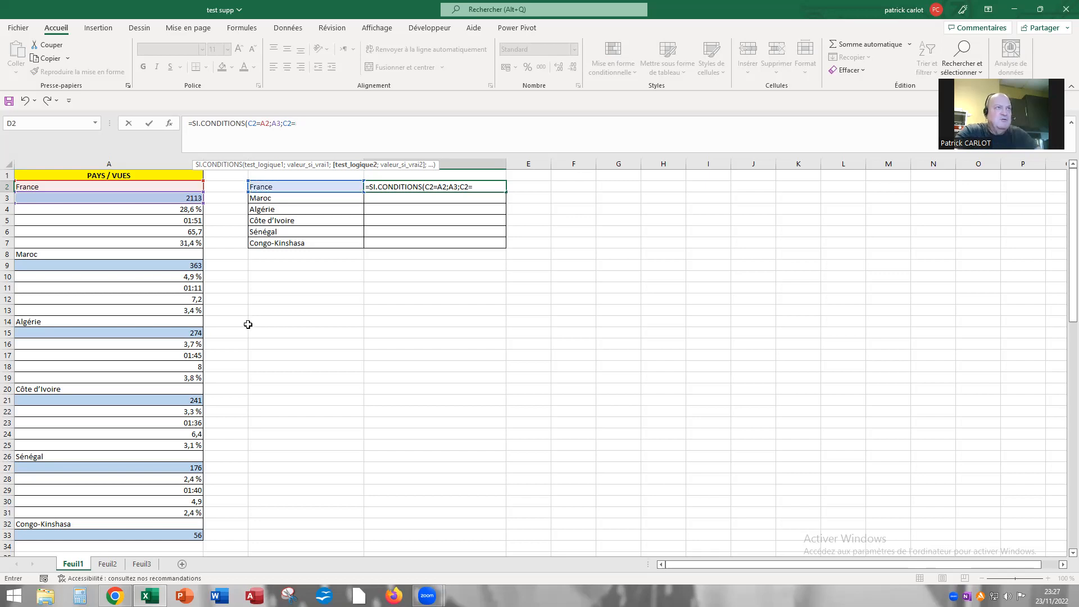
left_click(84, 255)
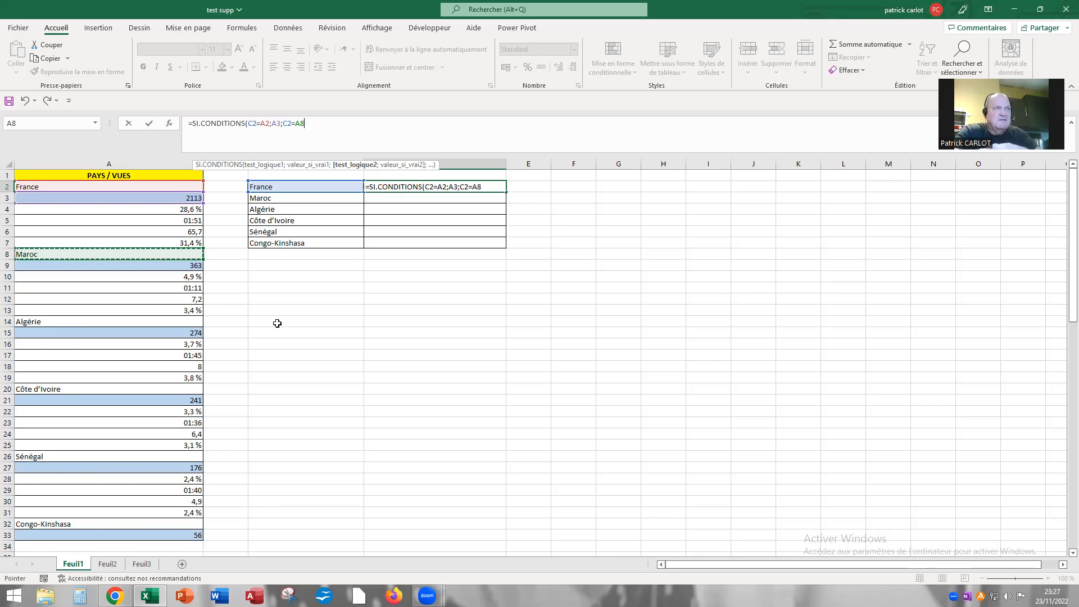
type(";")
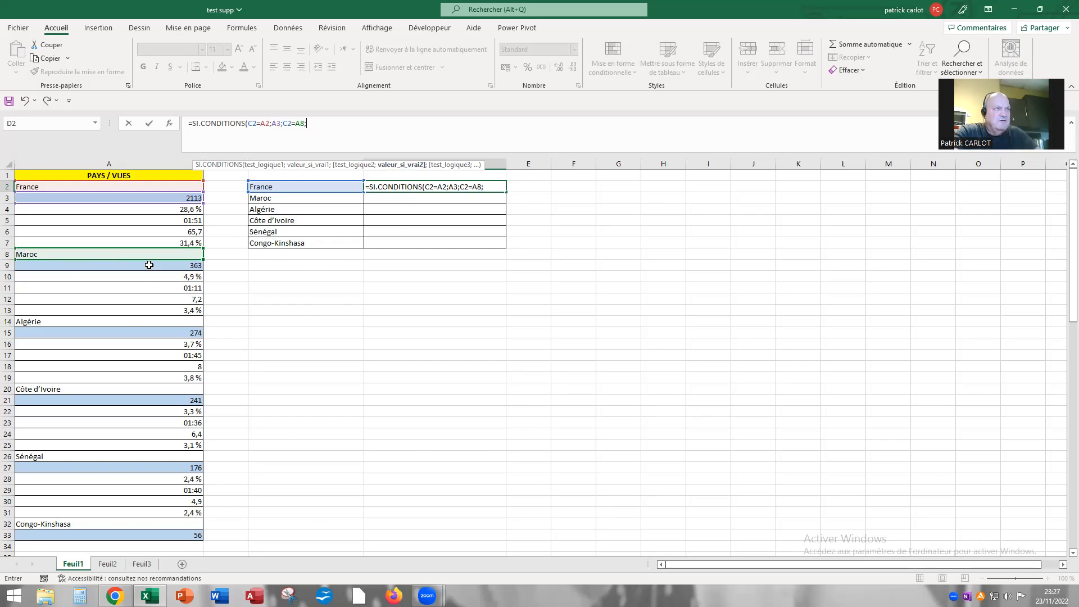
left_click(176, 267)
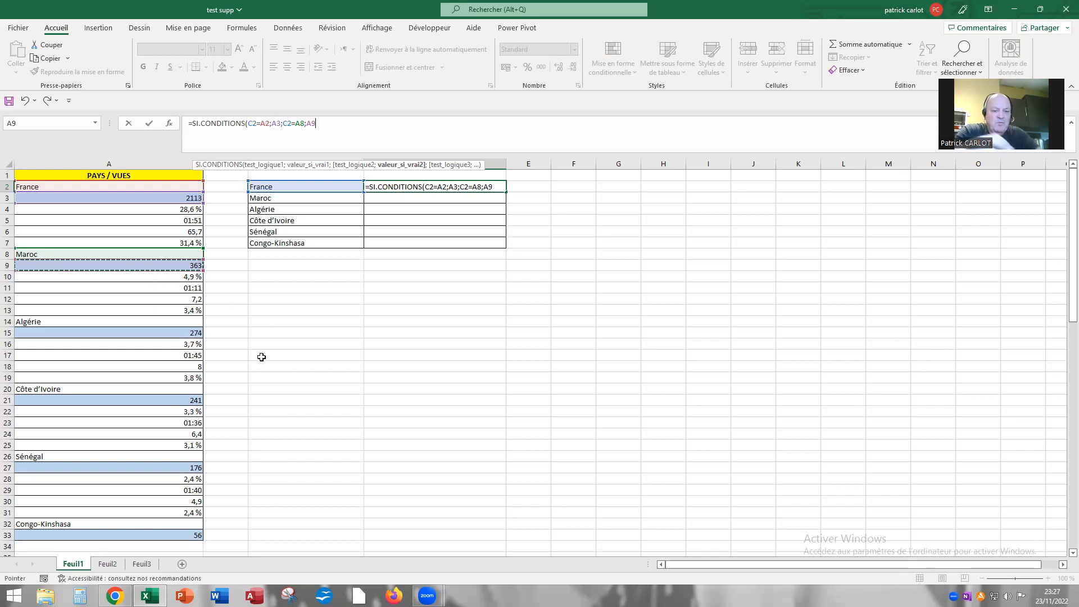
type(";")
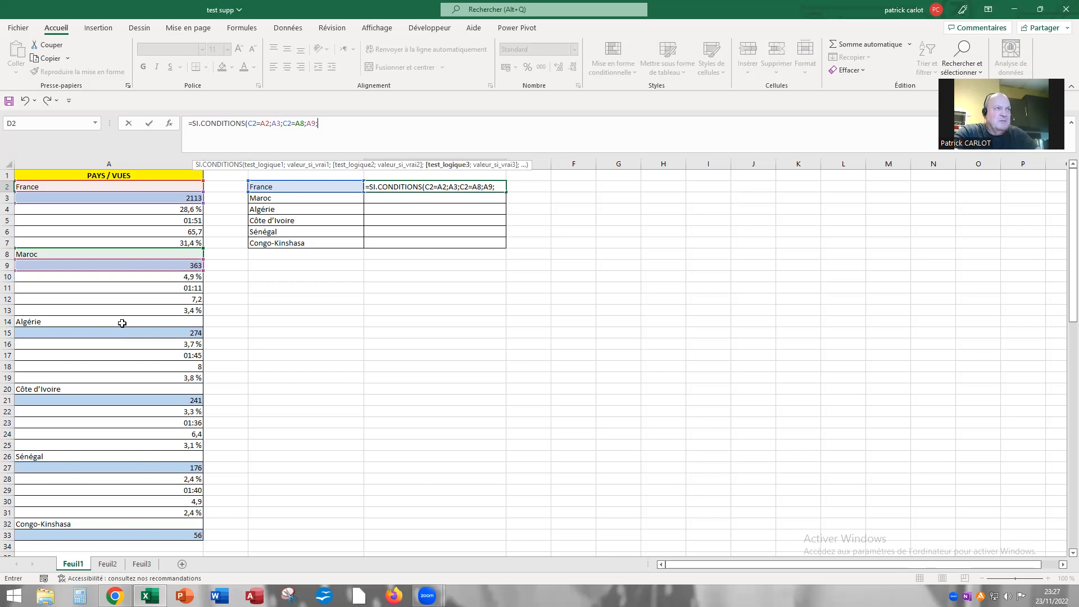
Add a third condition to the D2 formula for Algérie, testing C2=A14 and returning A15.
left_click(270, 186)
type("=")
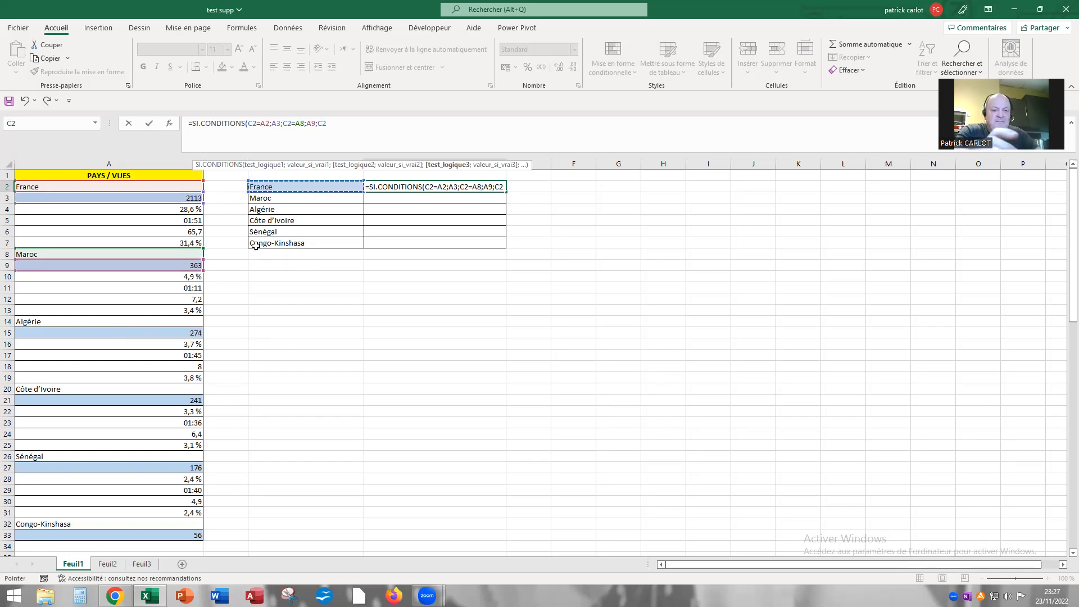
left_click(65, 321)
type(";")
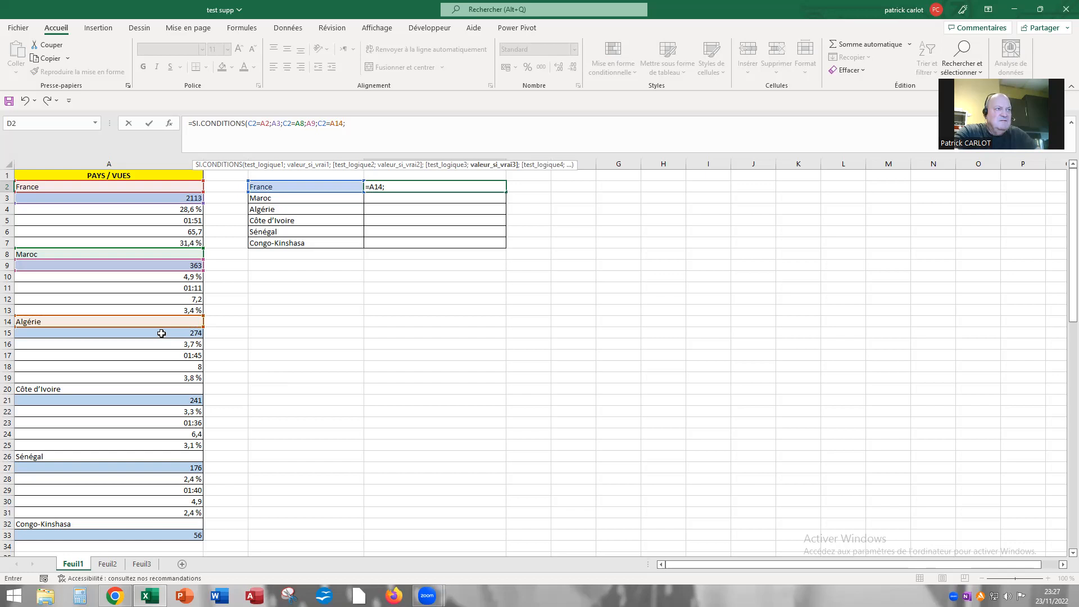
left_click(161, 333)
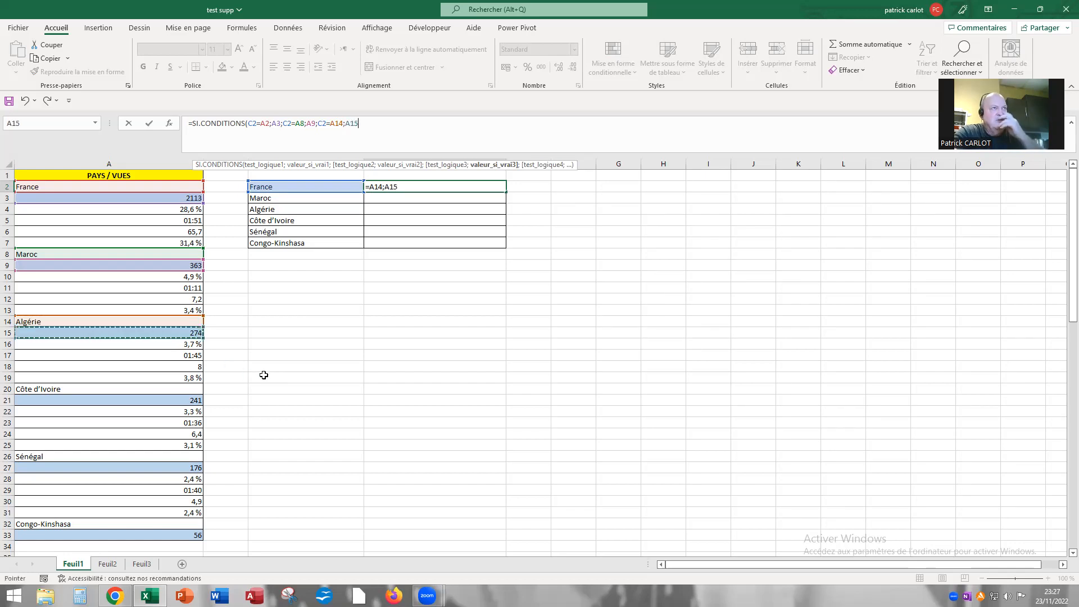
type(";")
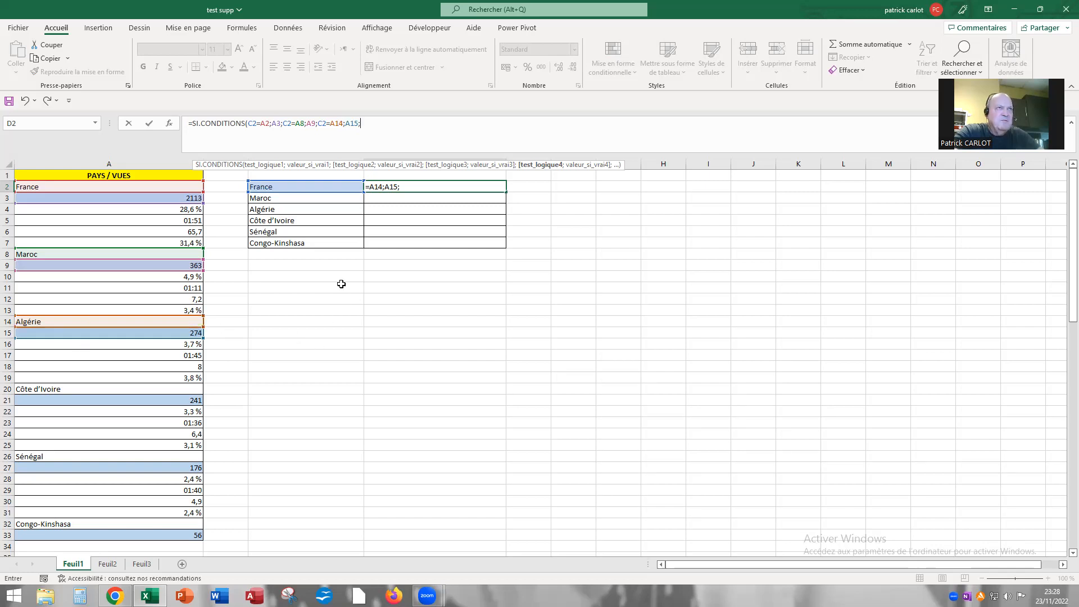
Add a fourth condition to the D2 formula for Côte d'Ivoire, testing C2=A20 and returning A21.
left_click(293, 187)
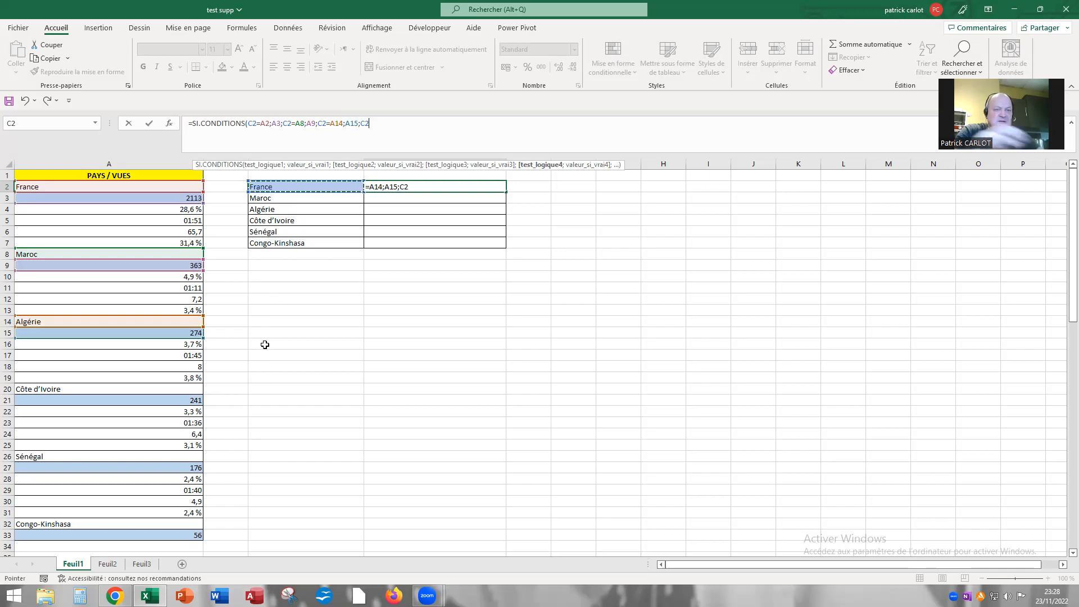
type("=")
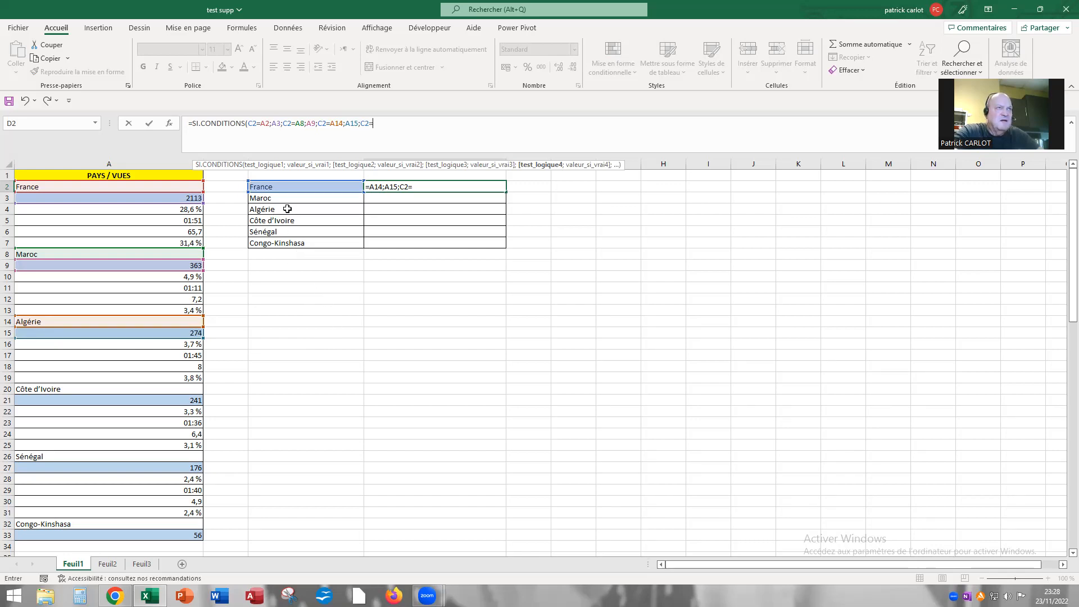
left_click(73, 389)
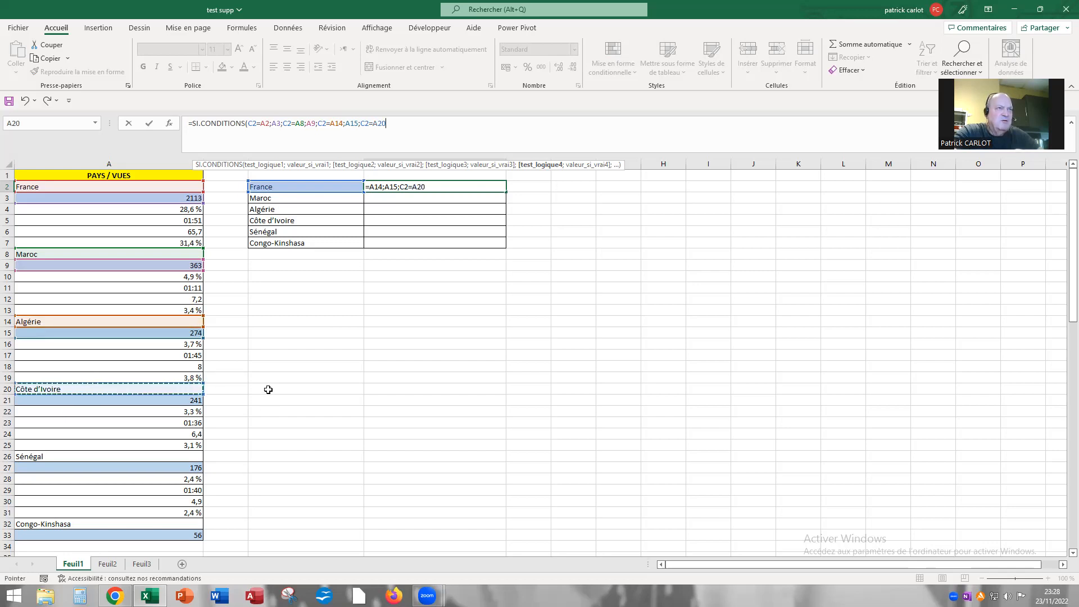
type(";")
left_click(179, 401)
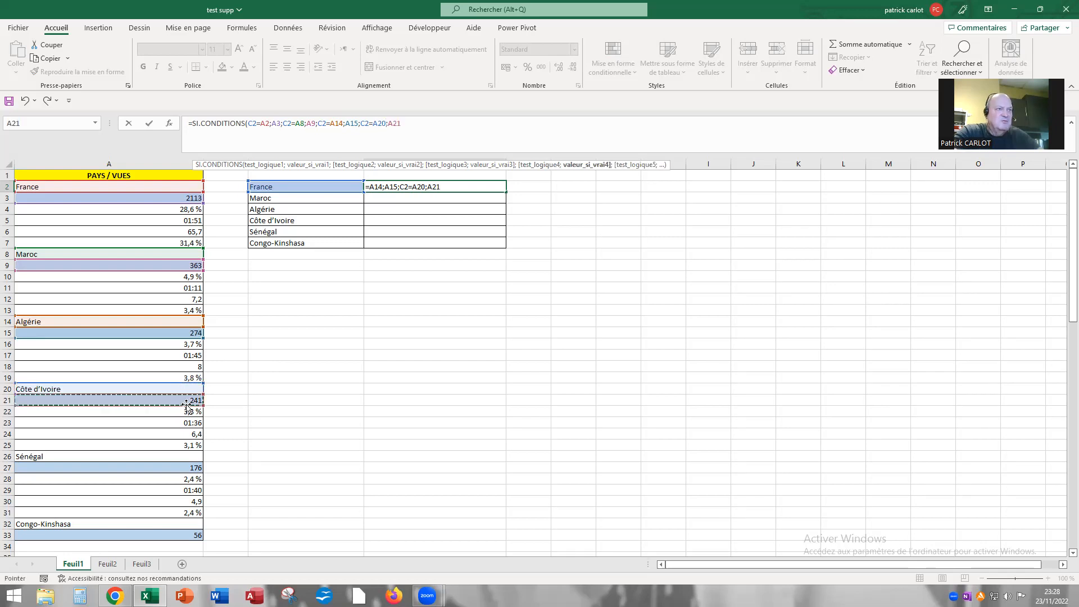
type(";")
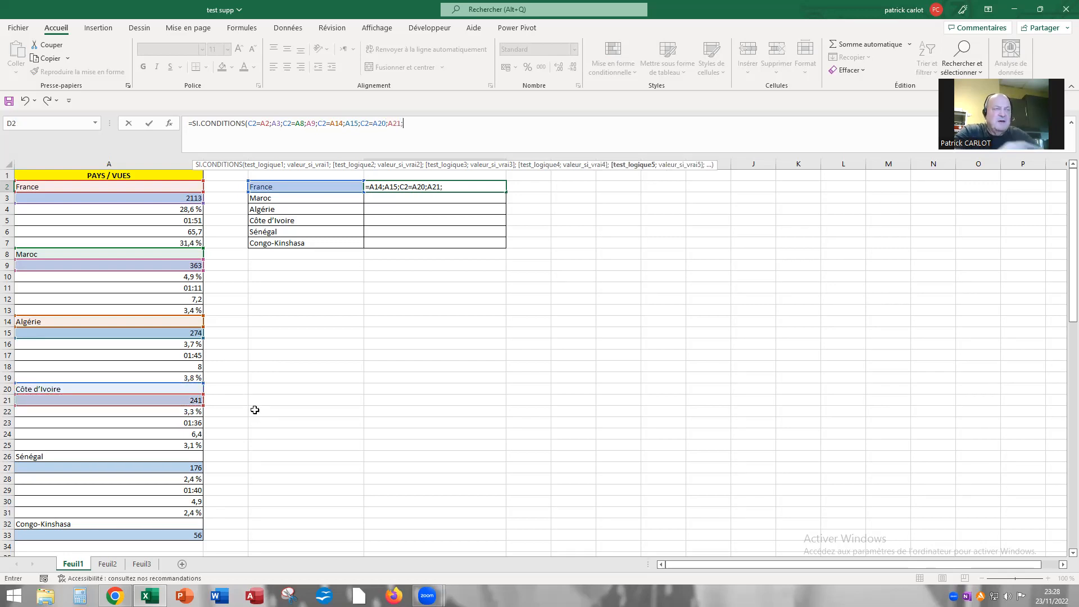
Add a fifth condition to the D2 formula for Sénégal, testing C2=A26 and returning A27.
left_click(292, 186)
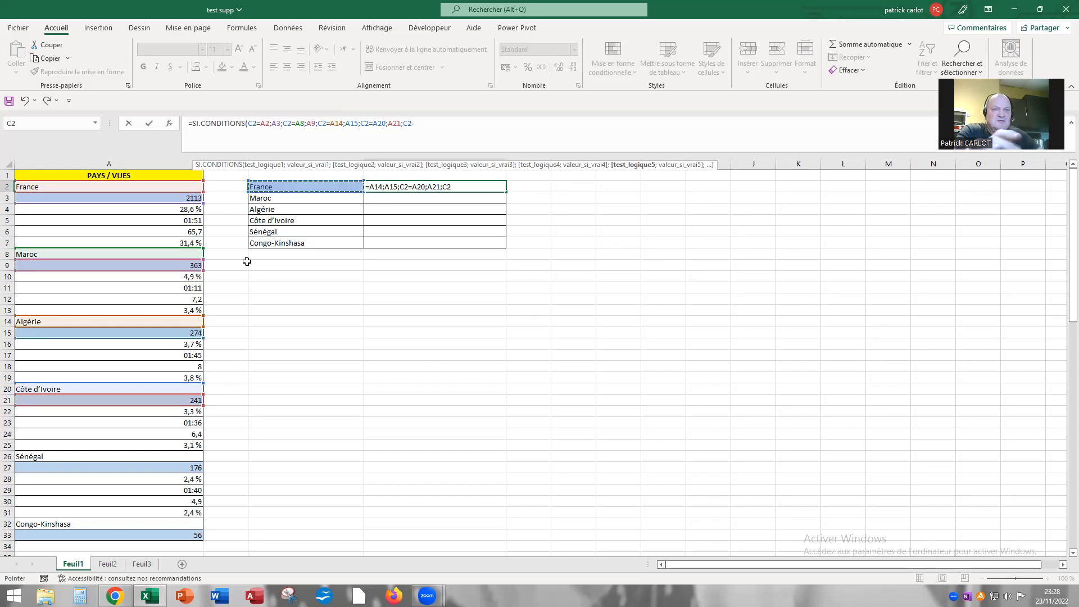
type("=")
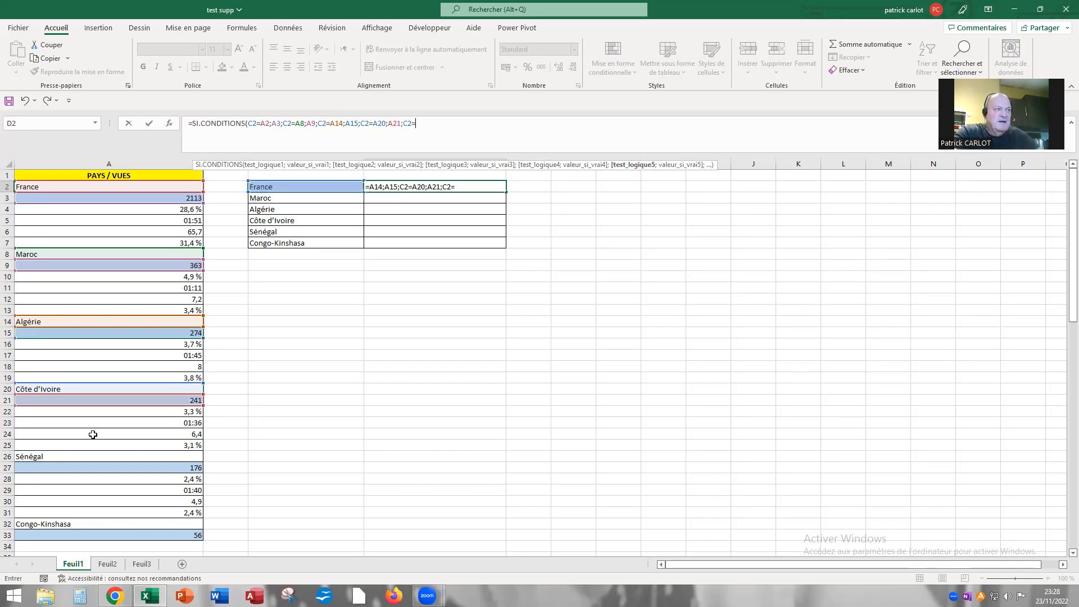
left_click(93, 458)
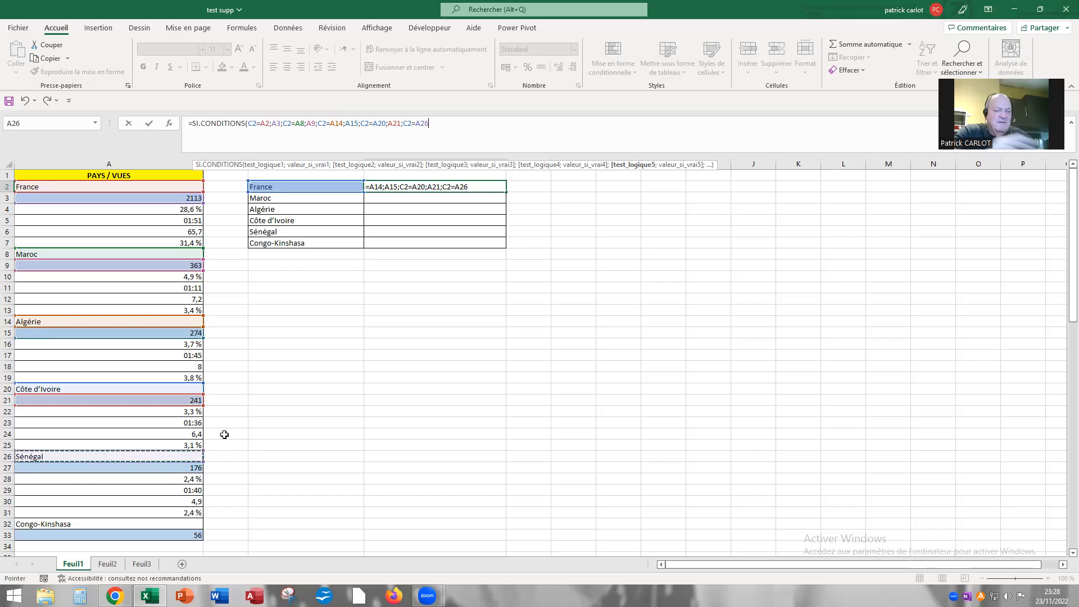
type(";")
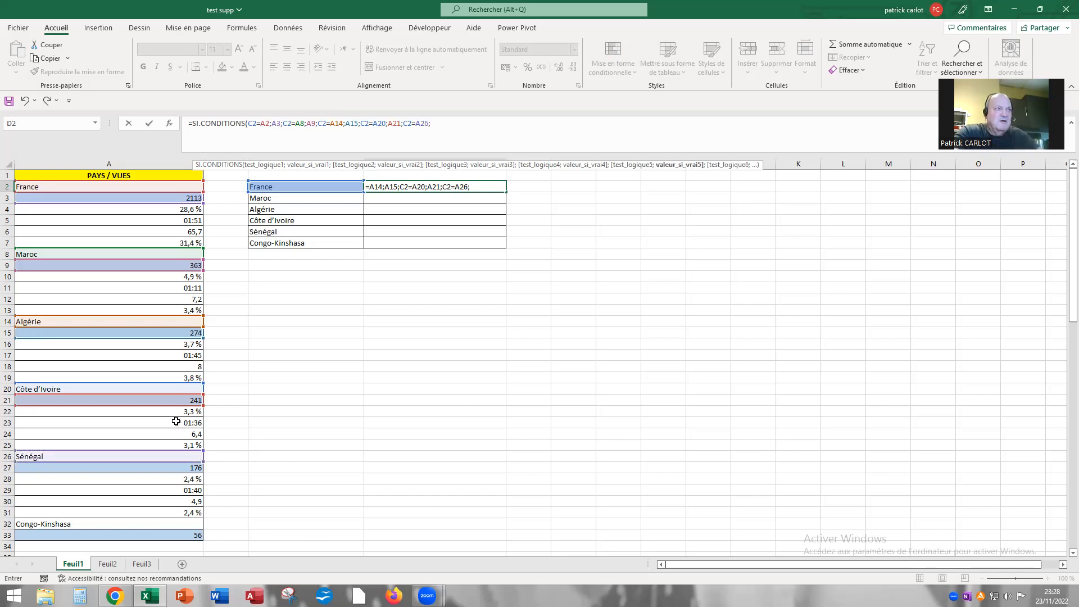
left_click(73, 471)
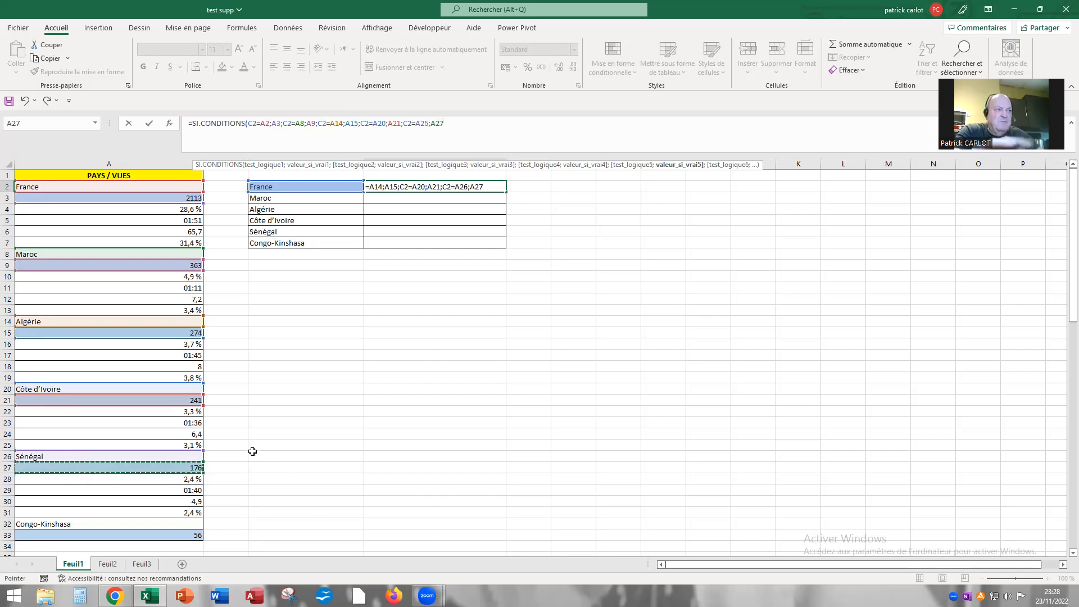
type(";")
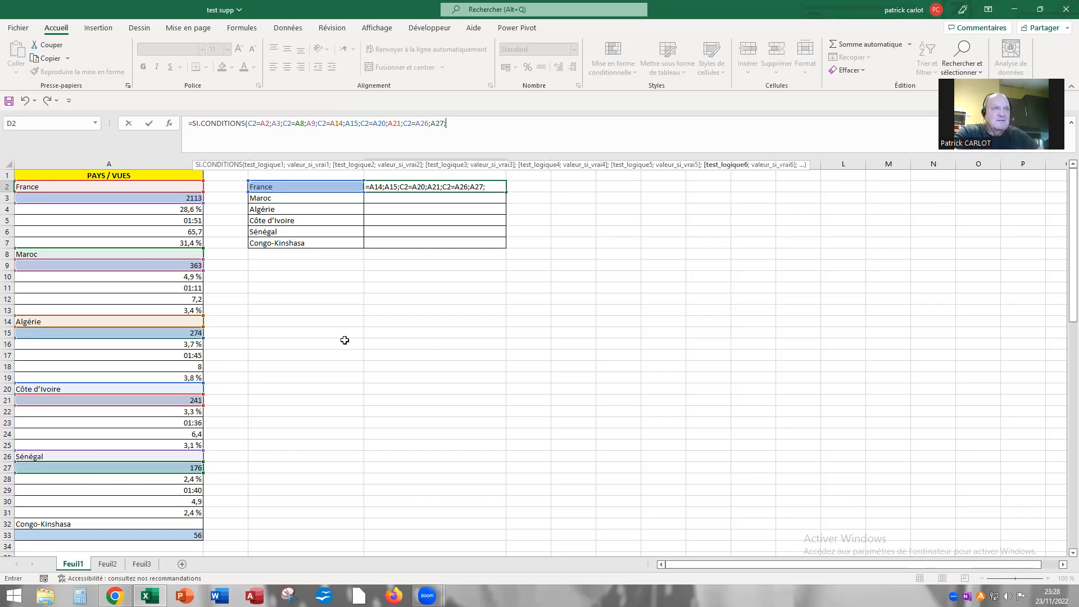
left_click(301, 187)
left_click(68, 524)
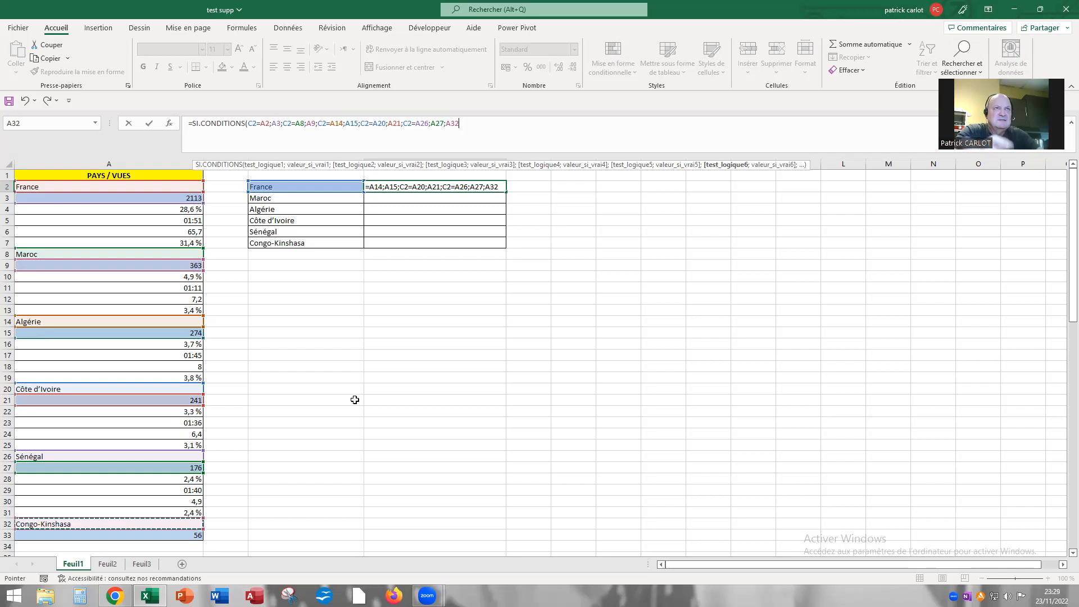
key("BackSpace")
key("BackSpace")
key("BackSpace")
key("BackSpace")
key("BackSpace")
key("BackSpace")
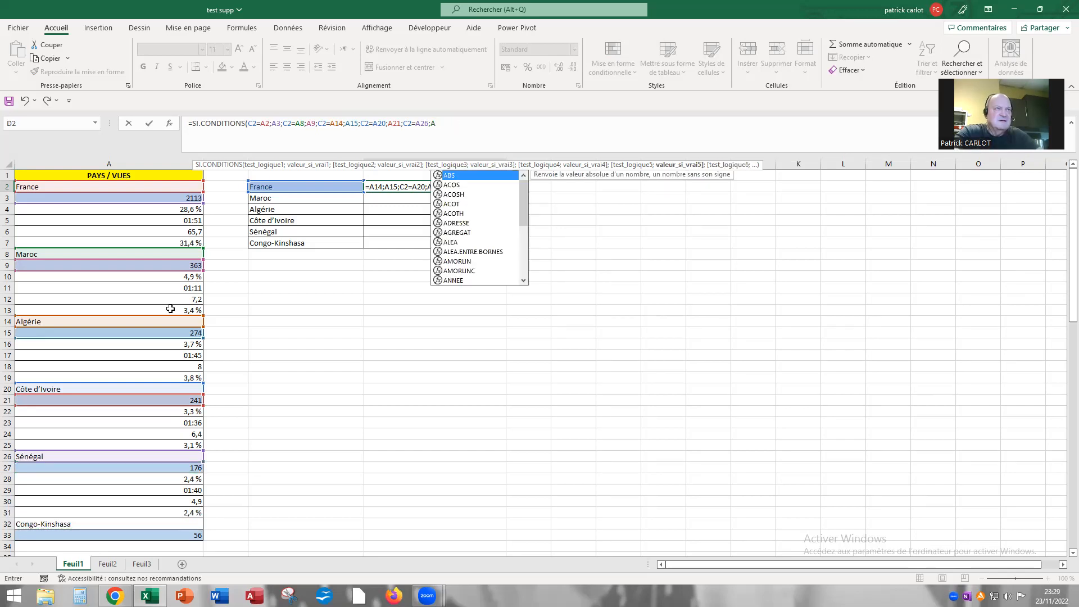
left_click(111, 468)
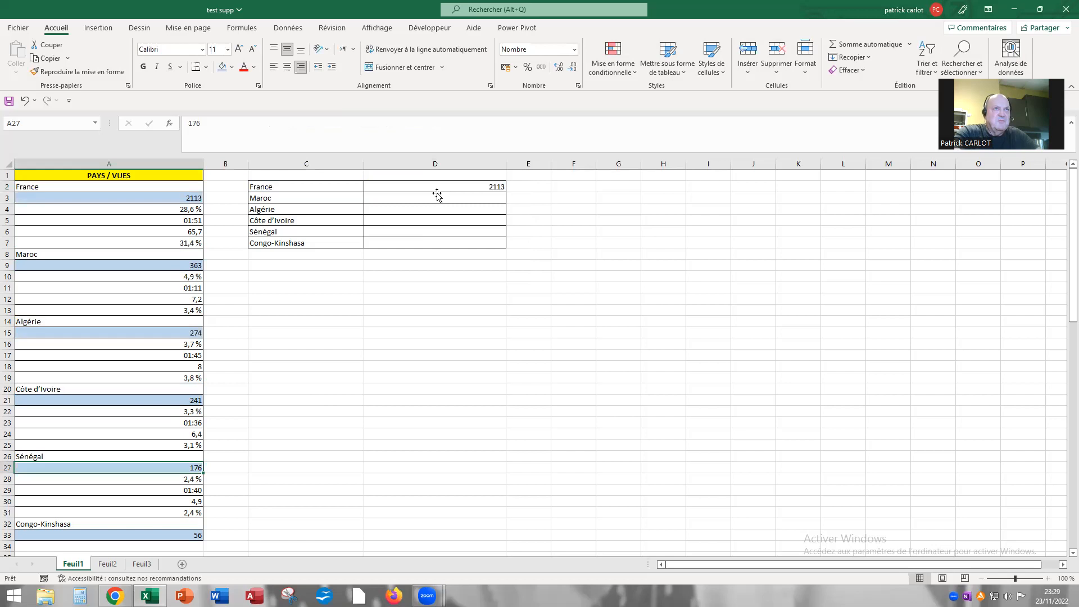
Reopen the D2 formula and replace the incomplete fifth result with A27, ready for another condition.
left_click(438, 189)
left_click(440, 123)
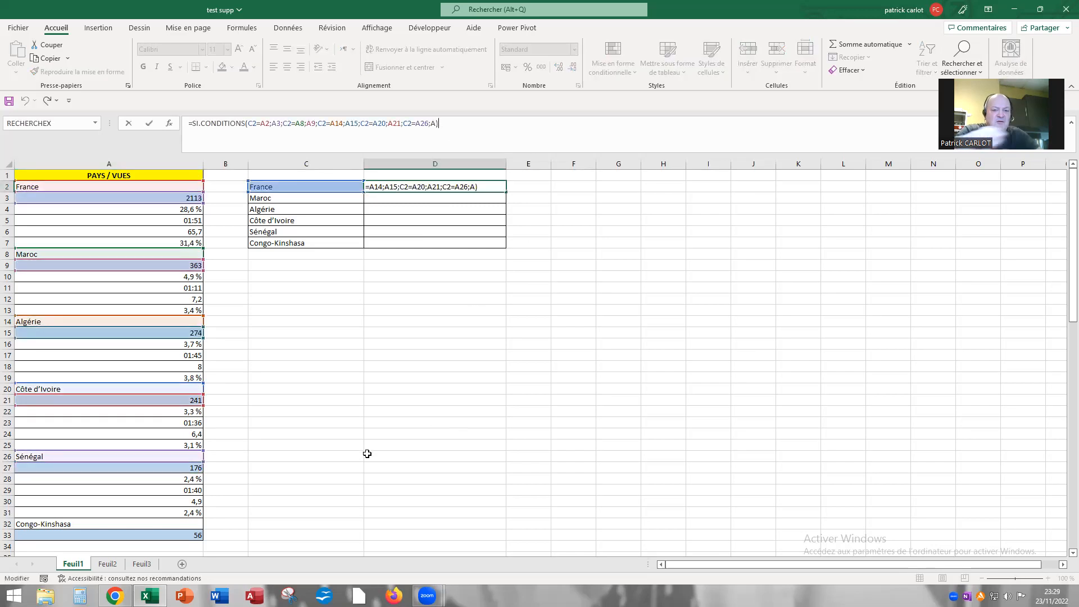
key("BackSpace")
key("BackSpace")
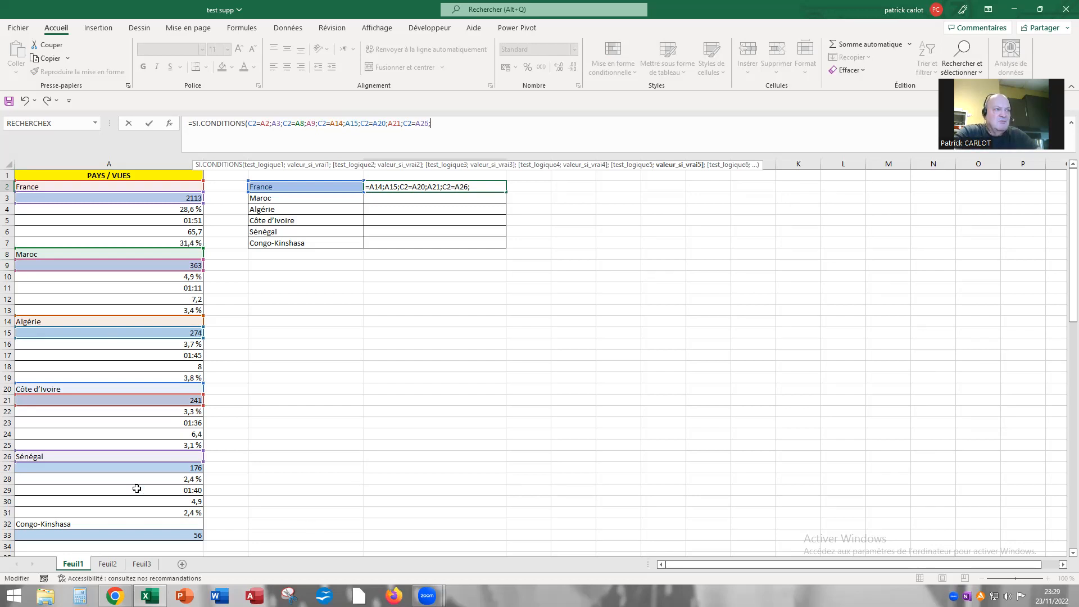
left_click(147, 468)
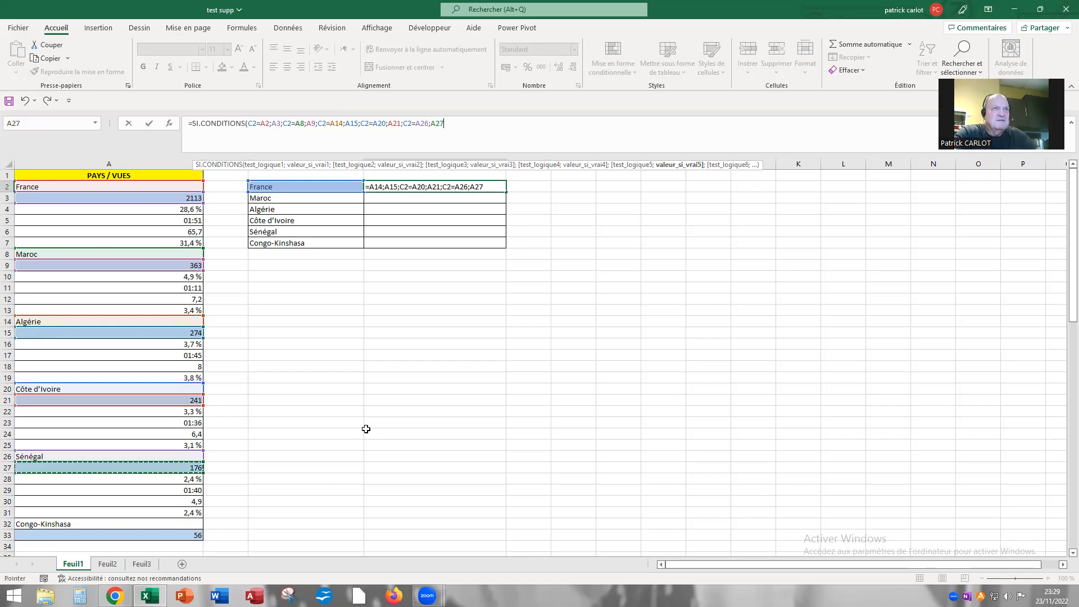
type(";")
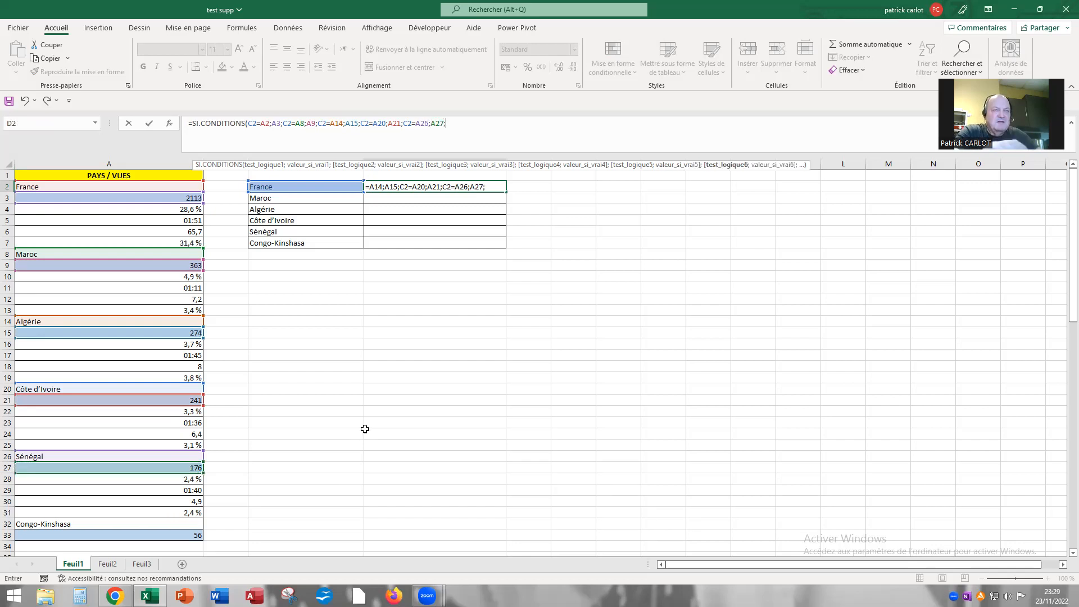
Add a sixth condition for Congo-Kinshasa, testing C2=A32 and returning A33, and complete the D2 formula.
left_click(292, 187)
type("=")
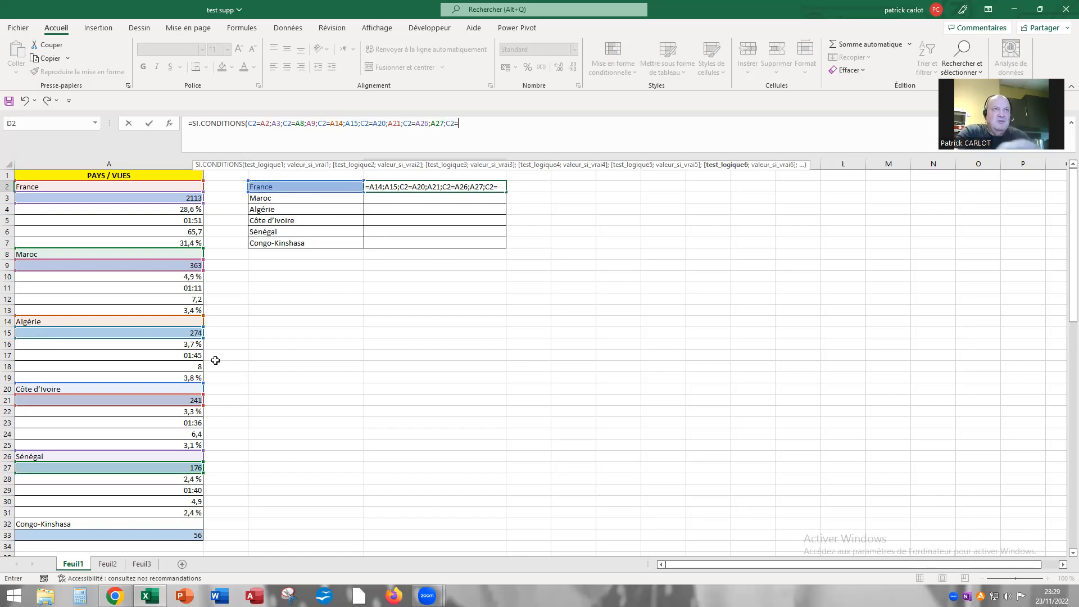
left_click(68, 524)
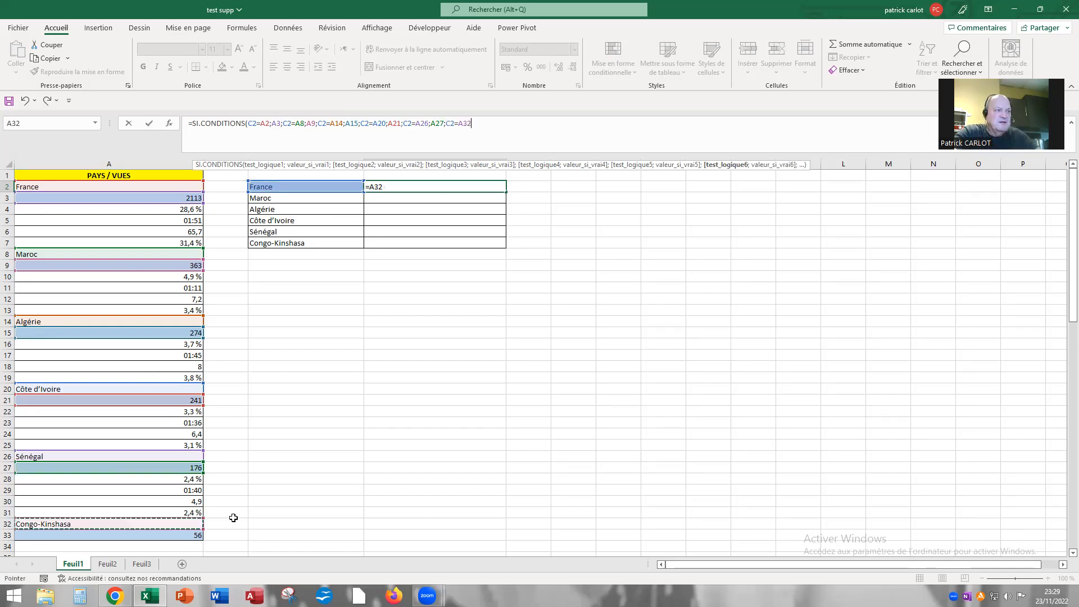
type(";")
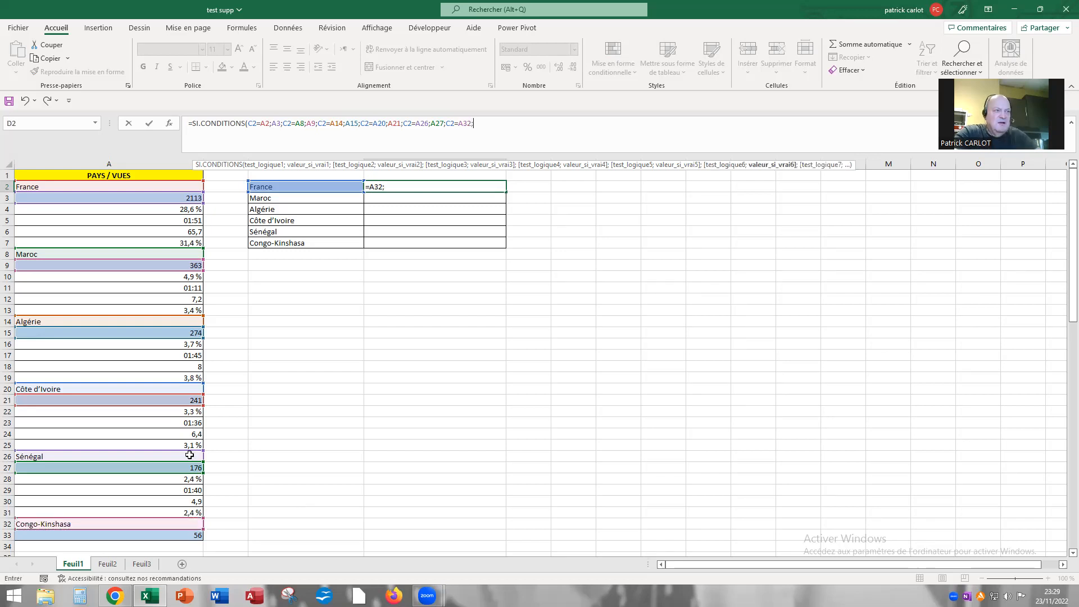
left_click(174, 534)
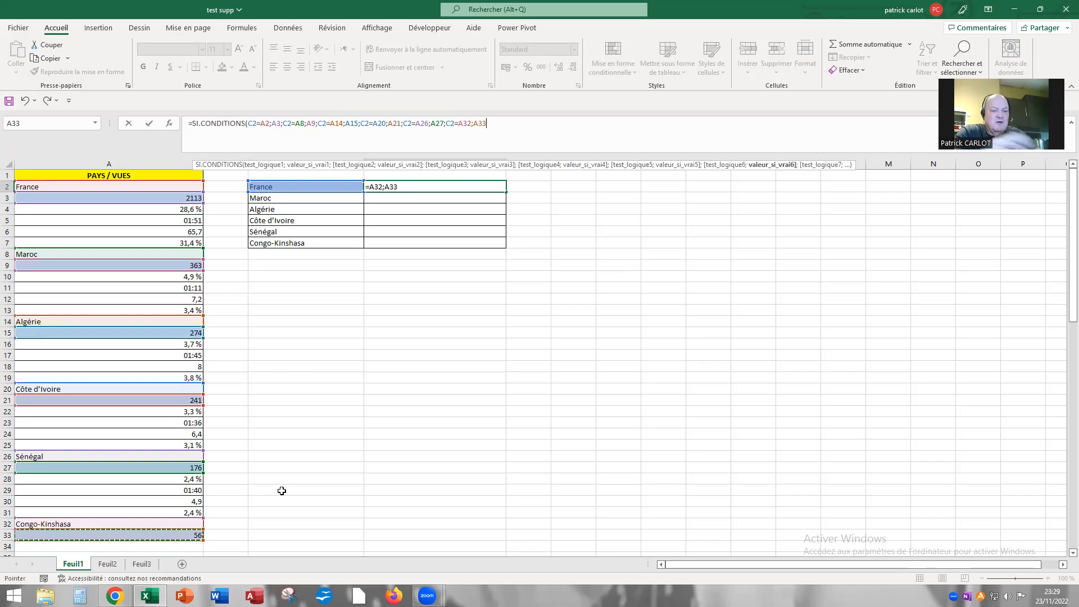
type(")")
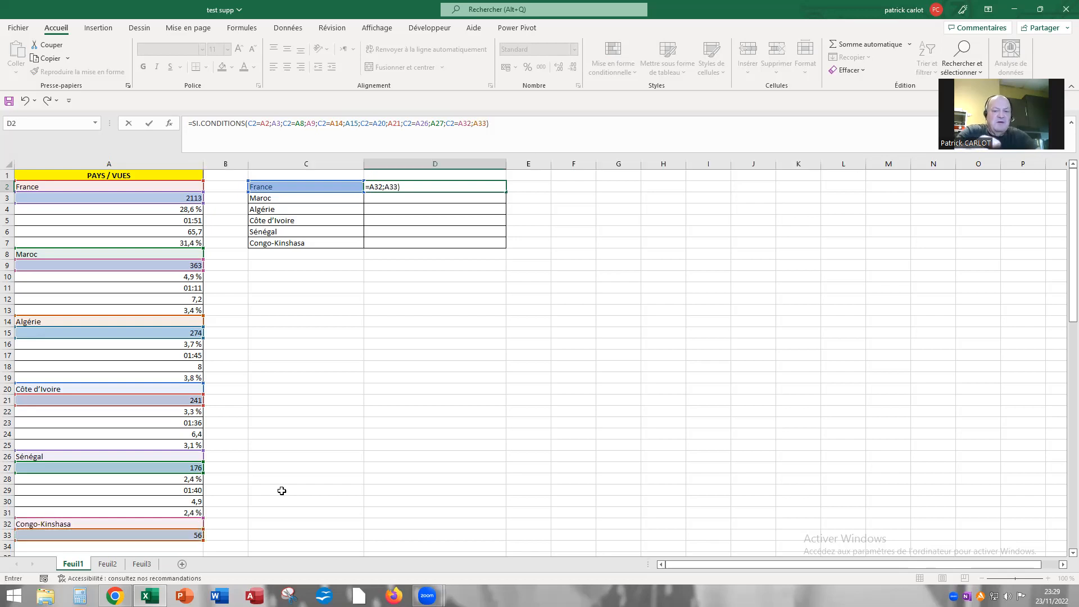
key("Return")
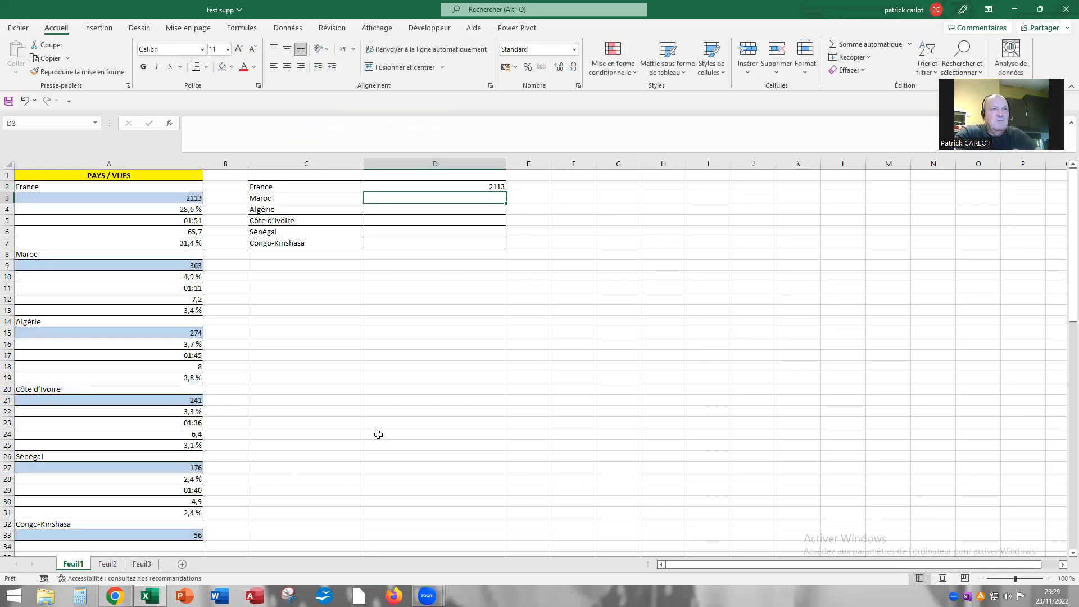
Copy the D2 formula down column D through cell D16.
left_click(458, 185)
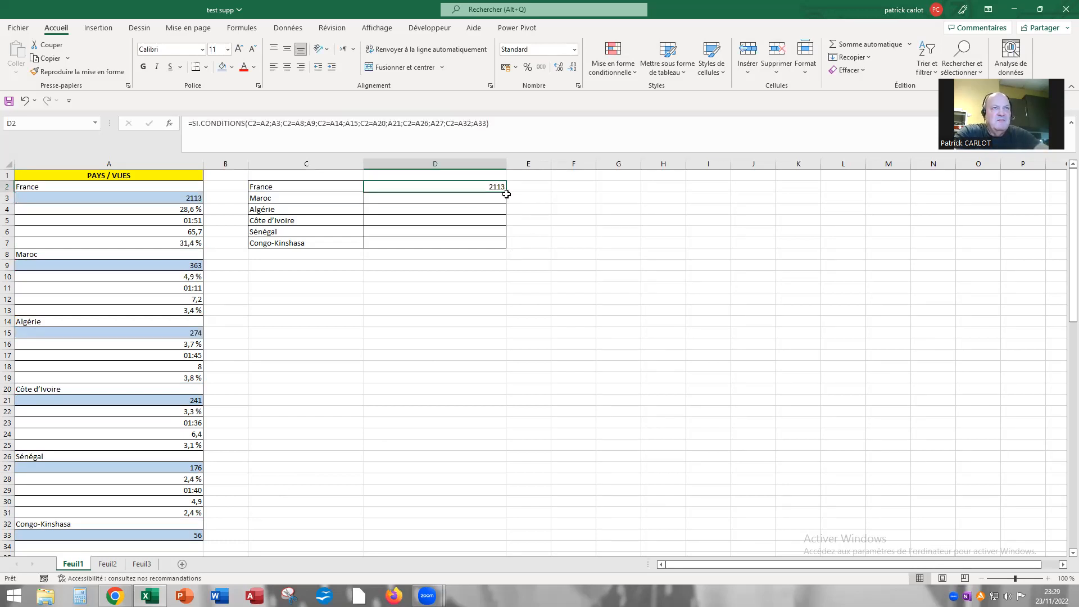
left_click_drag(506, 192, 496, 346)
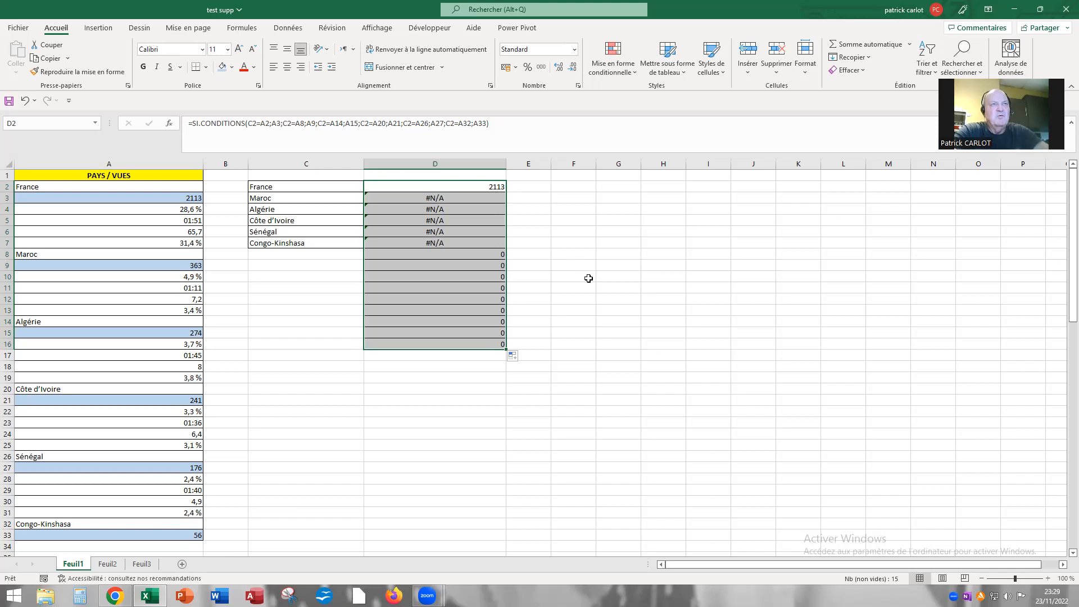
Examine the cell references in the copied formulas in D3 and D8 and compare them with the D2 formula.
left_click(404, 198)
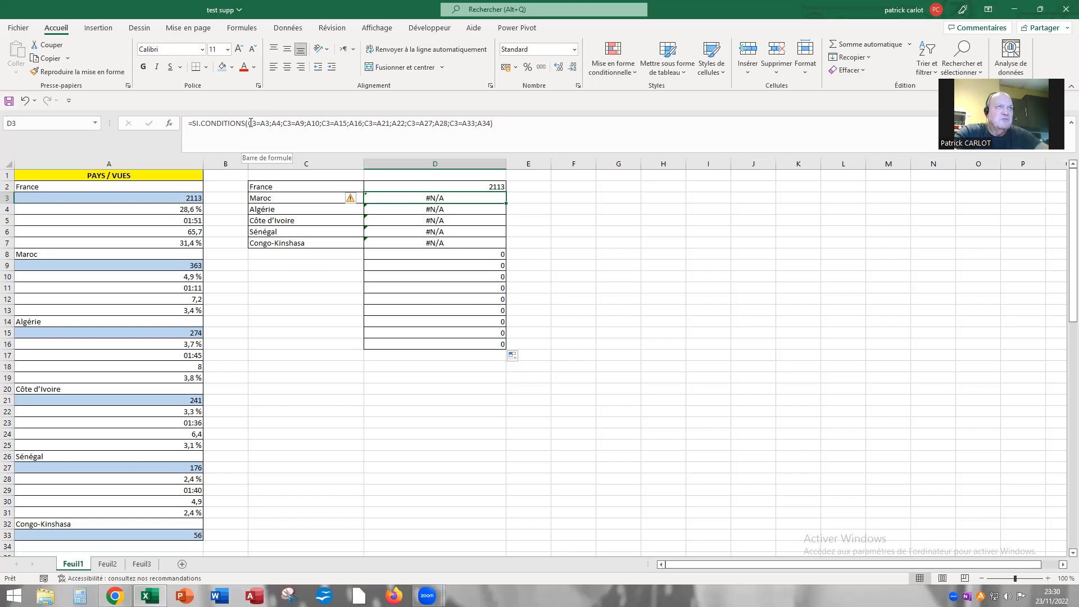
left_click_drag(249, 123, 281, 123)
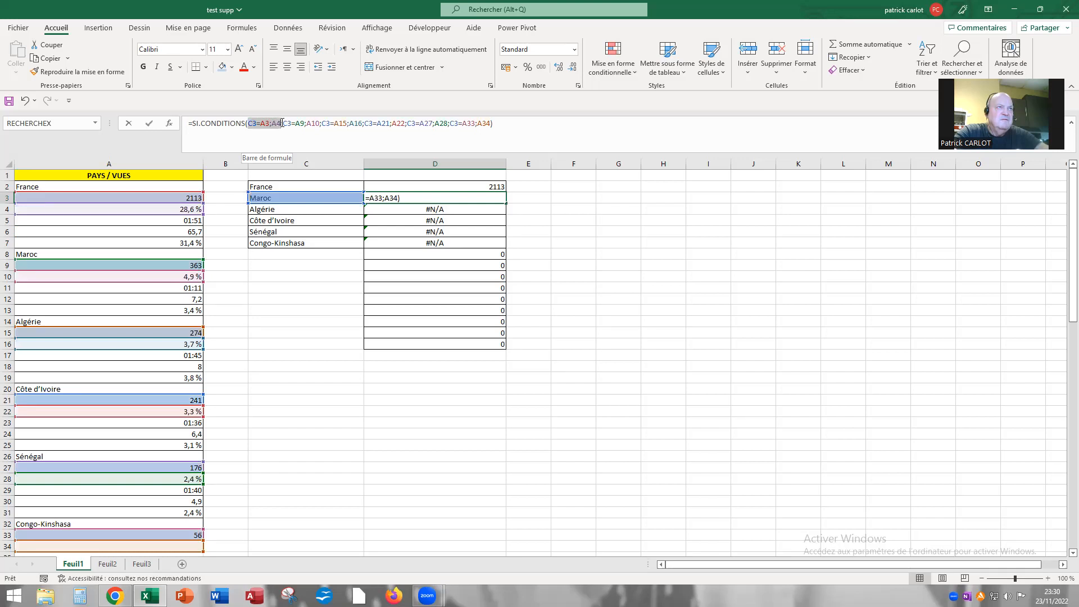
left_click_drag(288, 123, 319, 124)
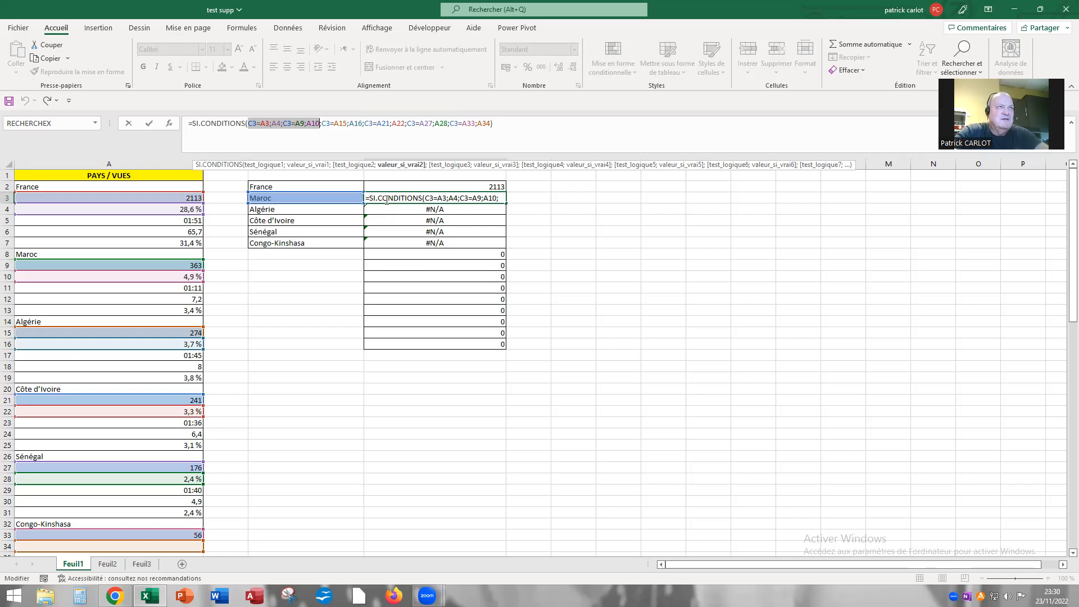
left_click(502, 124)
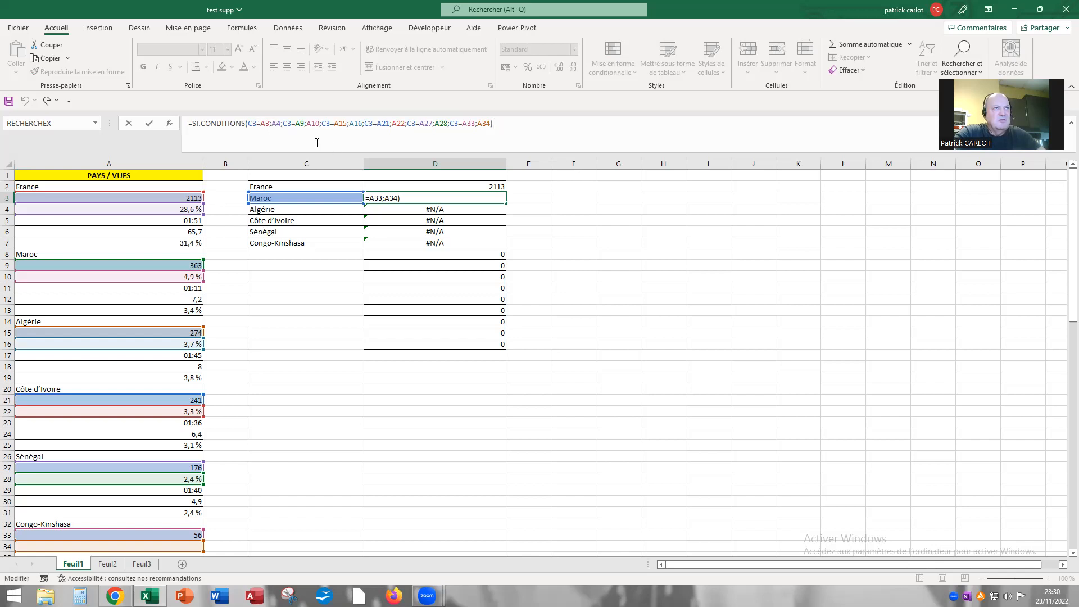
left_click(400, 185)
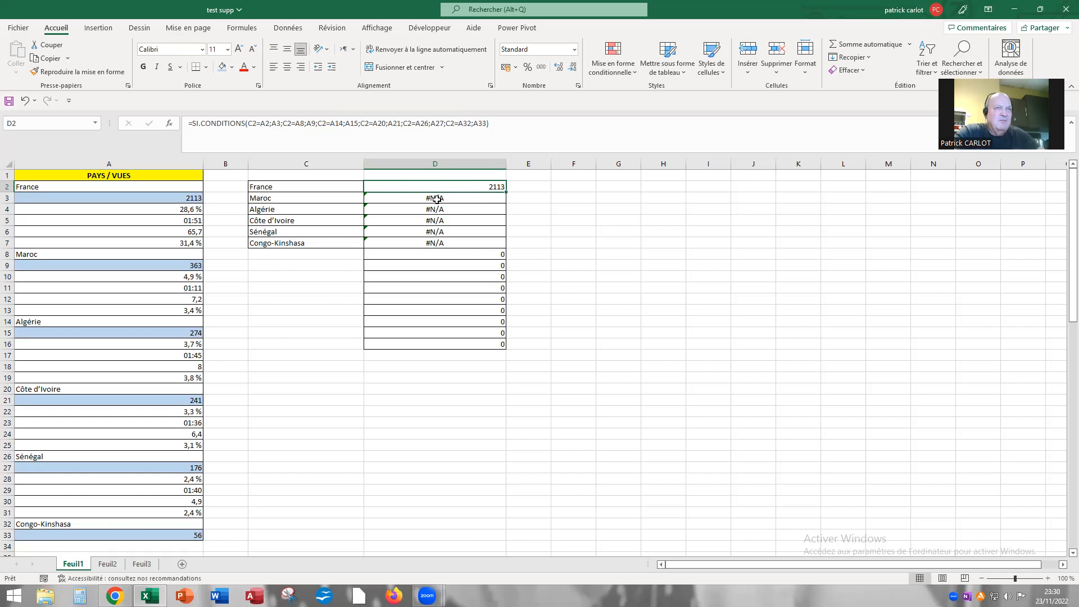
left_click(450, 253)
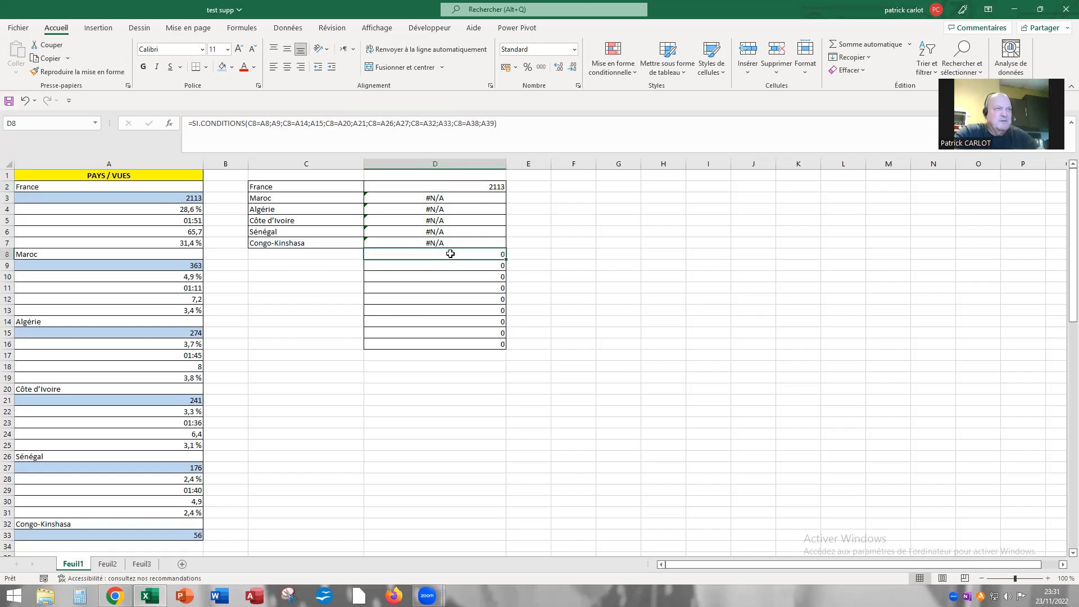
Make the France references in the D2 formula absolute, as $A$2 and $A$3.
left_click(414, 189)
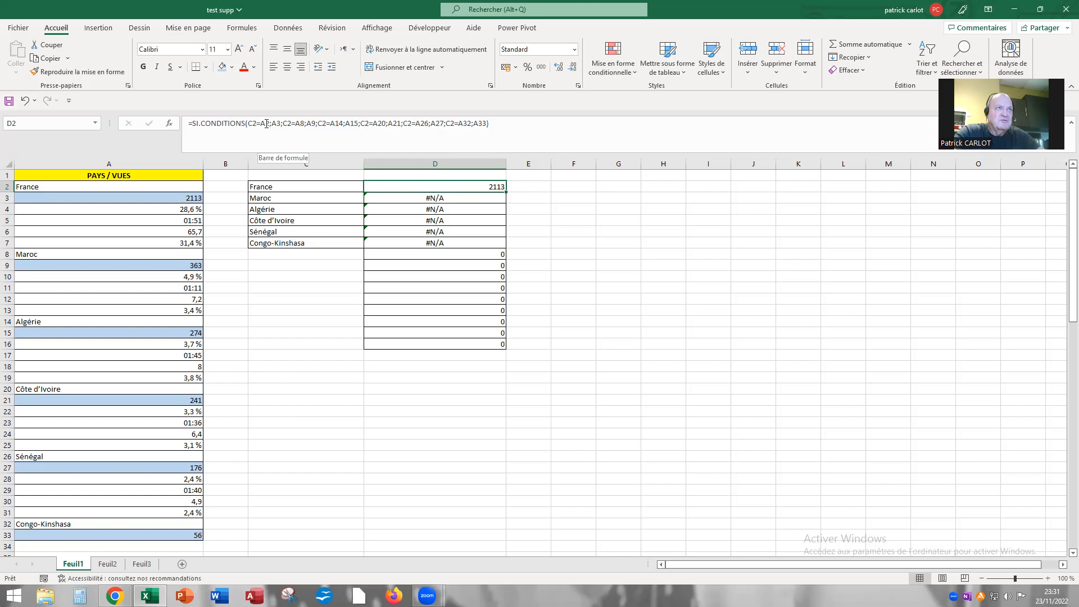
left_click(266, 123)
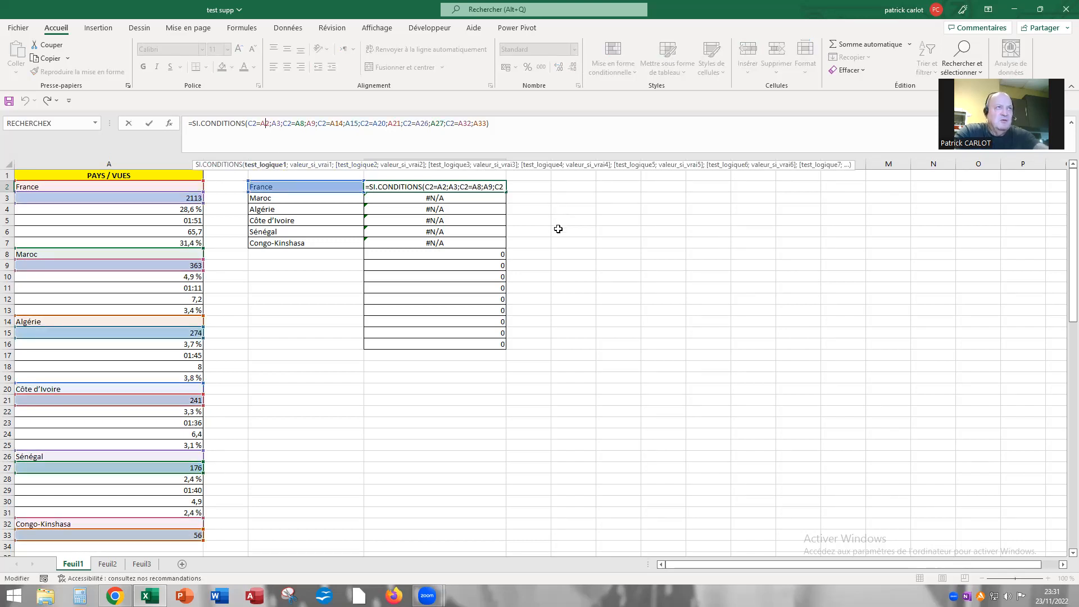
key("F4")
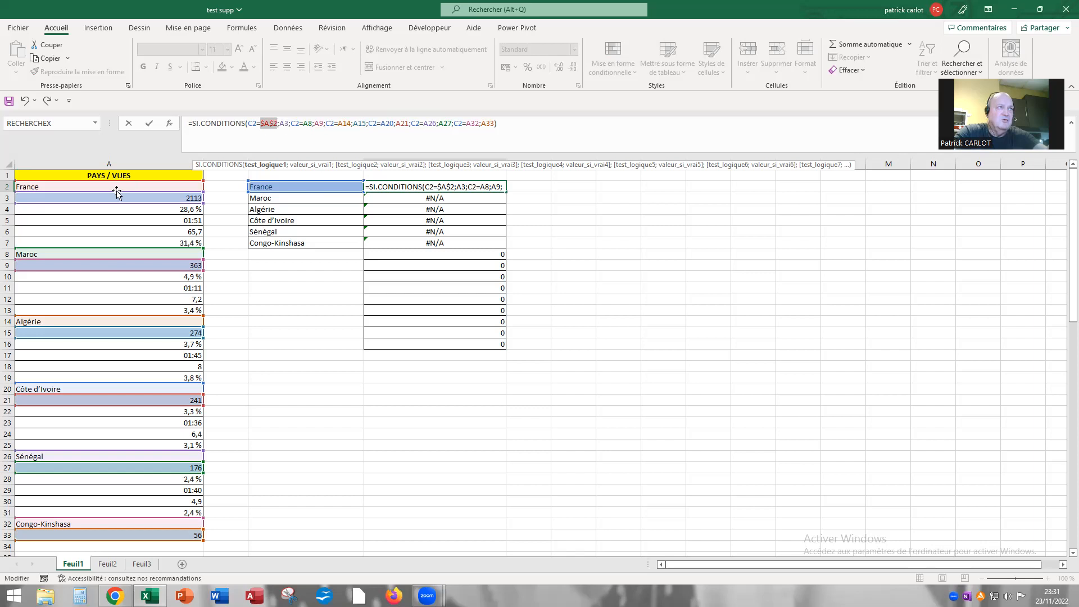
left_click(284, 122)
key("F4")
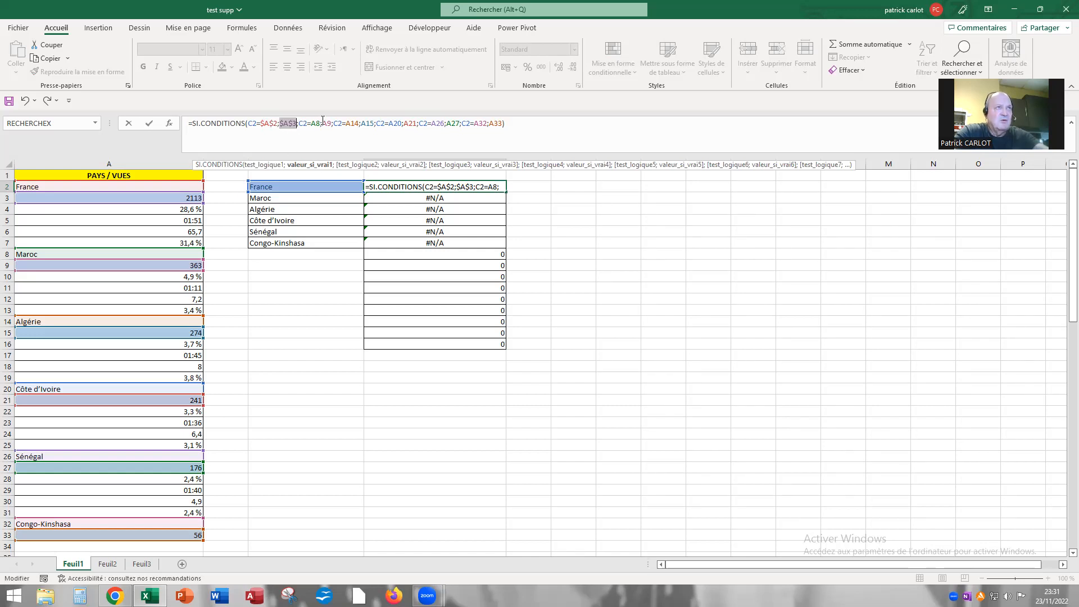
Make the Maroc references in the D2 formula absolute, as $A$8 and $A$9.
left_click(318, 123)
key("F4")
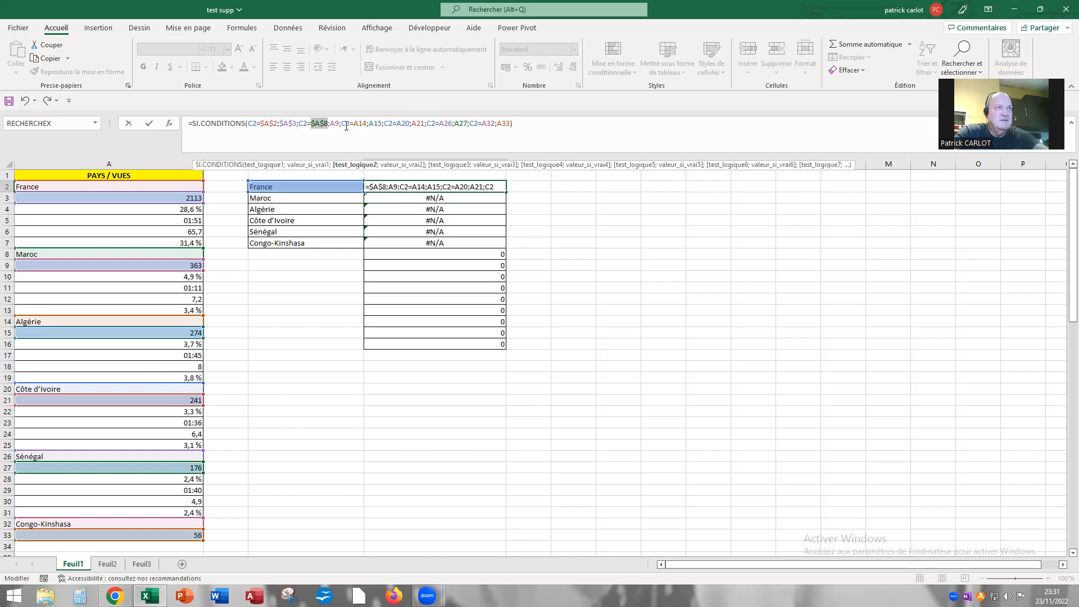
left_click(335, 123)
key("F4")
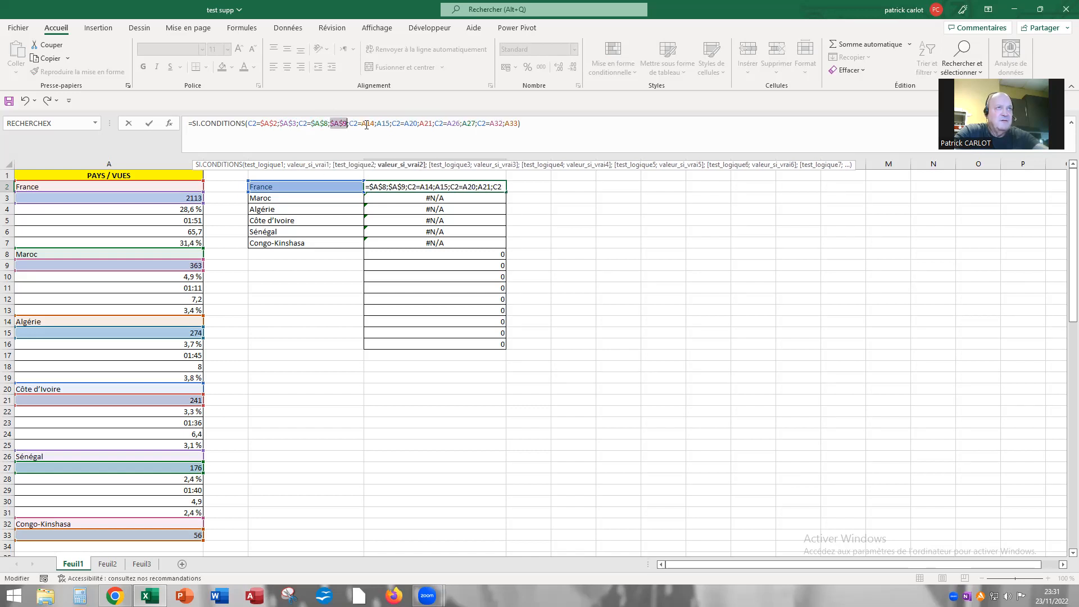
Make the Algérie references in the D2 formula absolute, as $A$14 and $A$15.
left_click(370, 123)
key("F4")
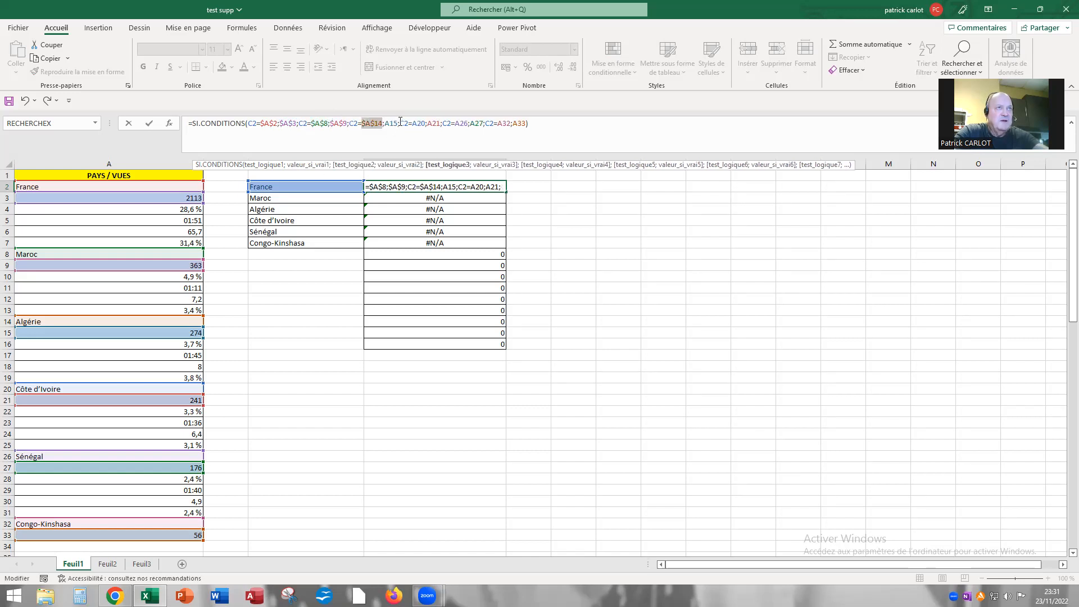
left_click(391, 123)
key("F4")
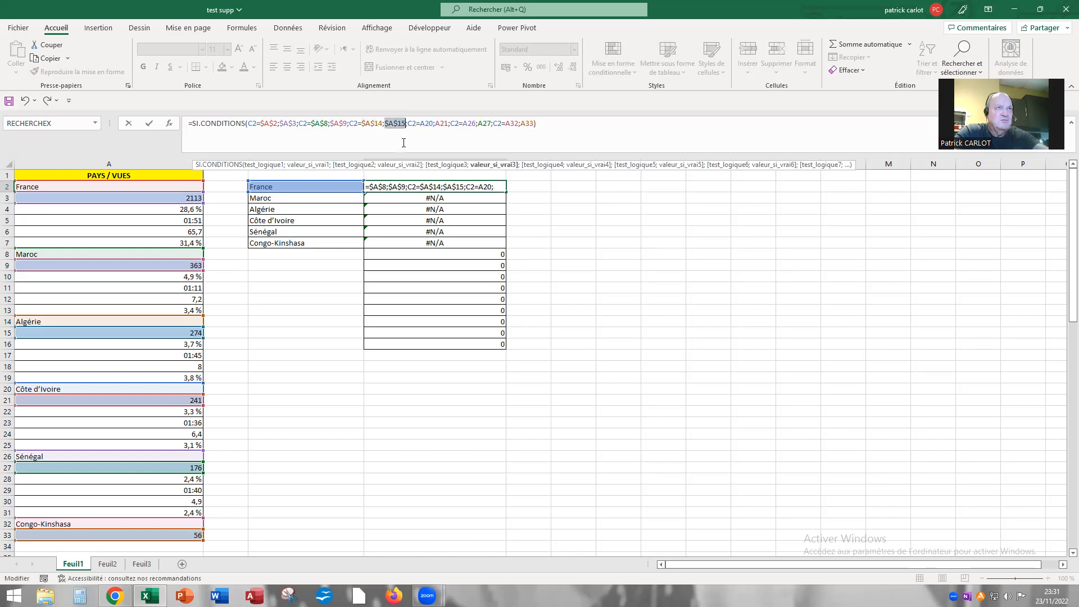
Make the Côte d'Ivoire references in the D2 formula absolute, as $A$20 and $A$21.
left_click(427, 123)
key("F4")
left_click(450, 123)
key("F4")
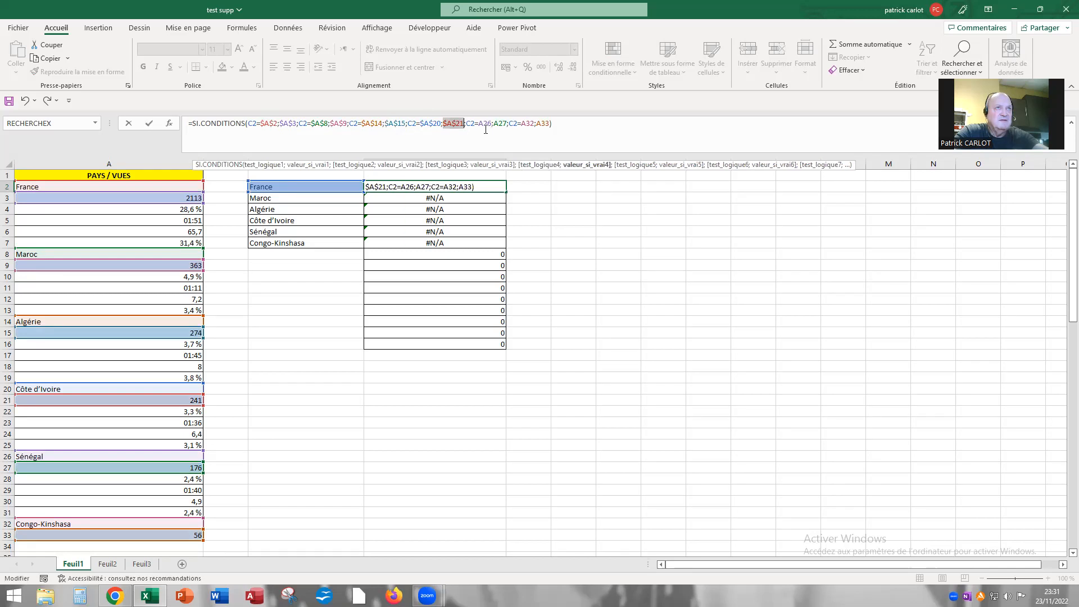
Make the Sénégal references in the D2 formula absolute, as $A$26 and $A$27.
left_click(486, 123)
key("F4")
left_click(508, 123)
key("F4")
Make the Congo-Kinshasa references absolute, as $A$32 and $A$33, and validate the D2 formula.
left_click(544, 123)
key("F4")
left_click(566, 123)
key("F4")
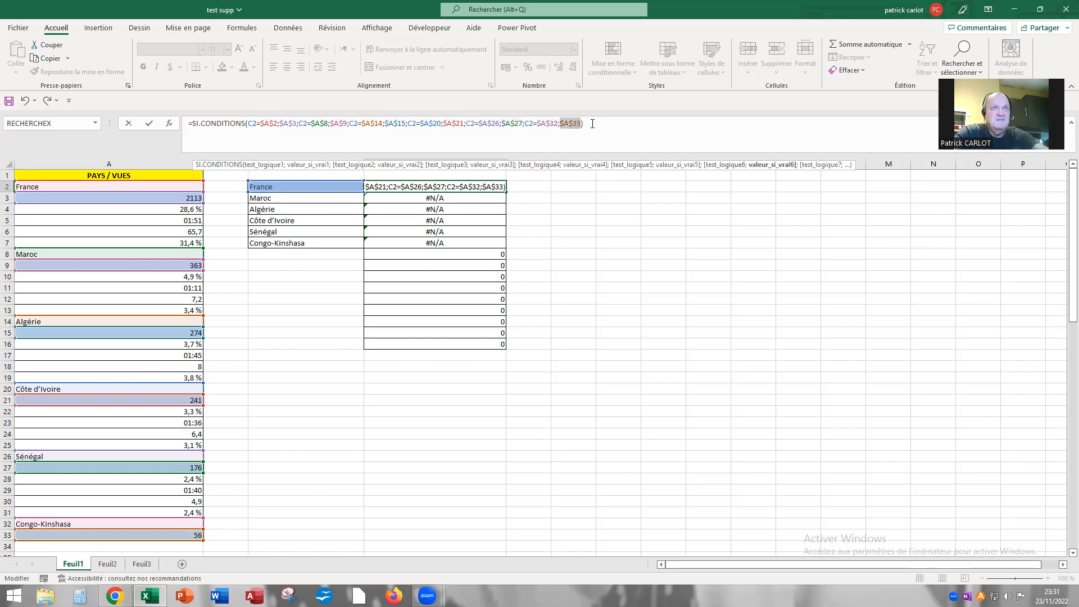
left_click(592, 123)
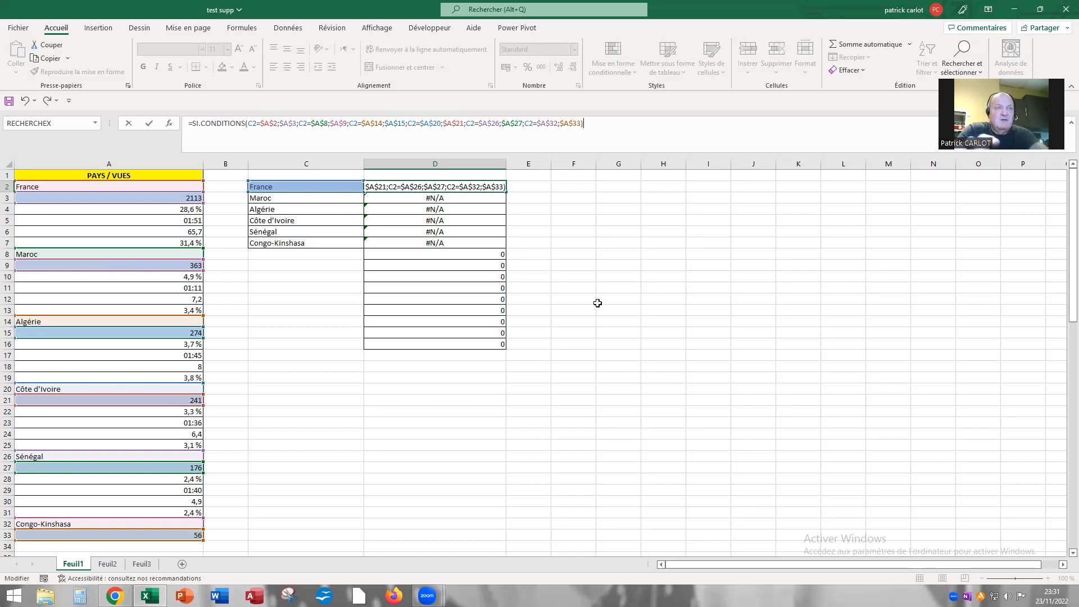
key("Return")
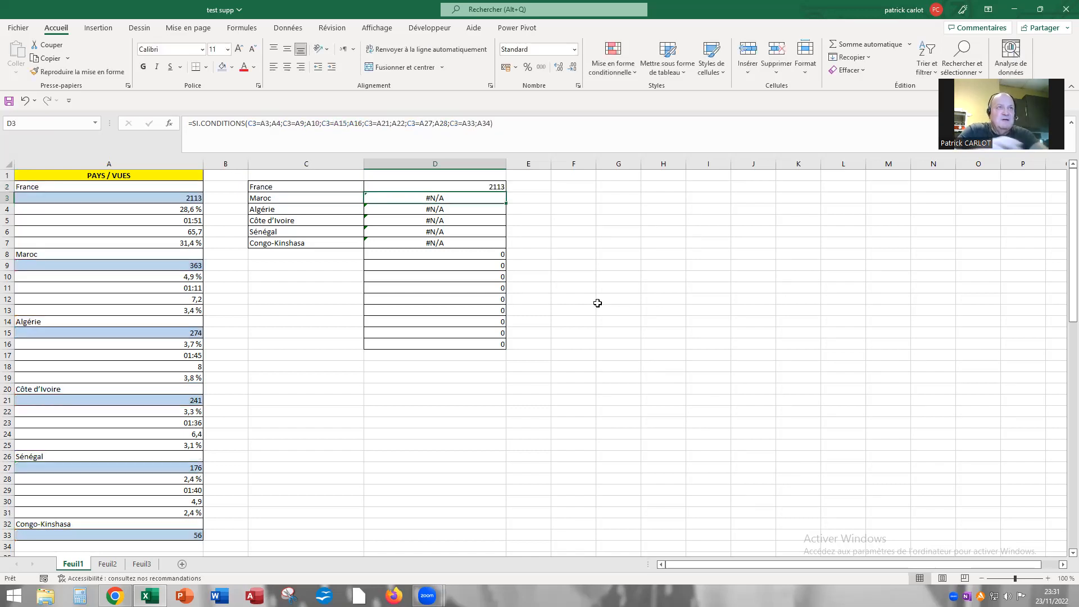
Copy the corrected D2 formula down column D to D19.
left_click(478, 187)
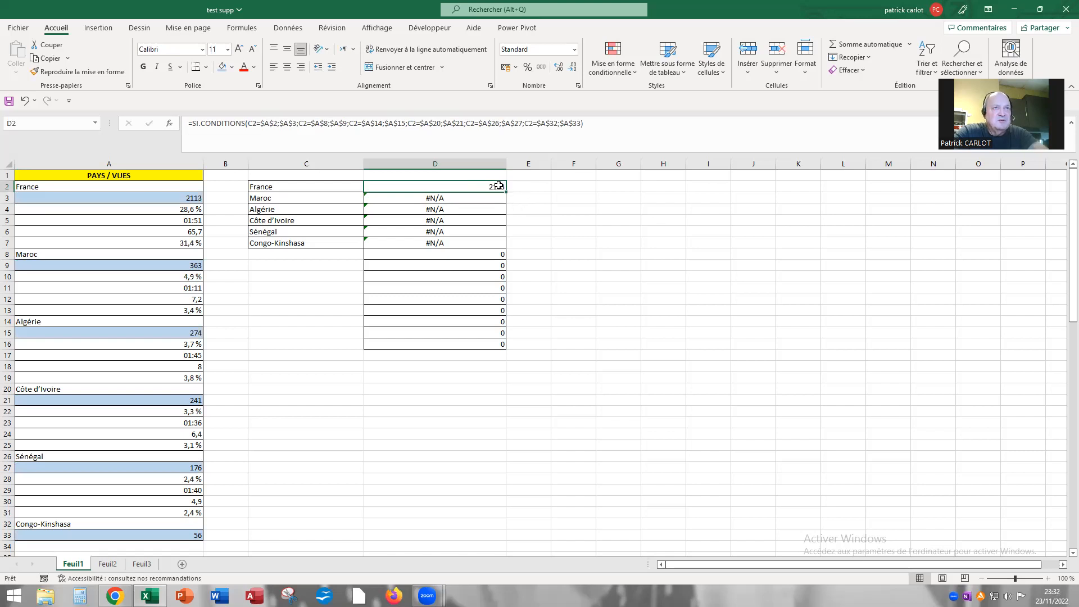
left_click_drag(505, 191, 522, 376)
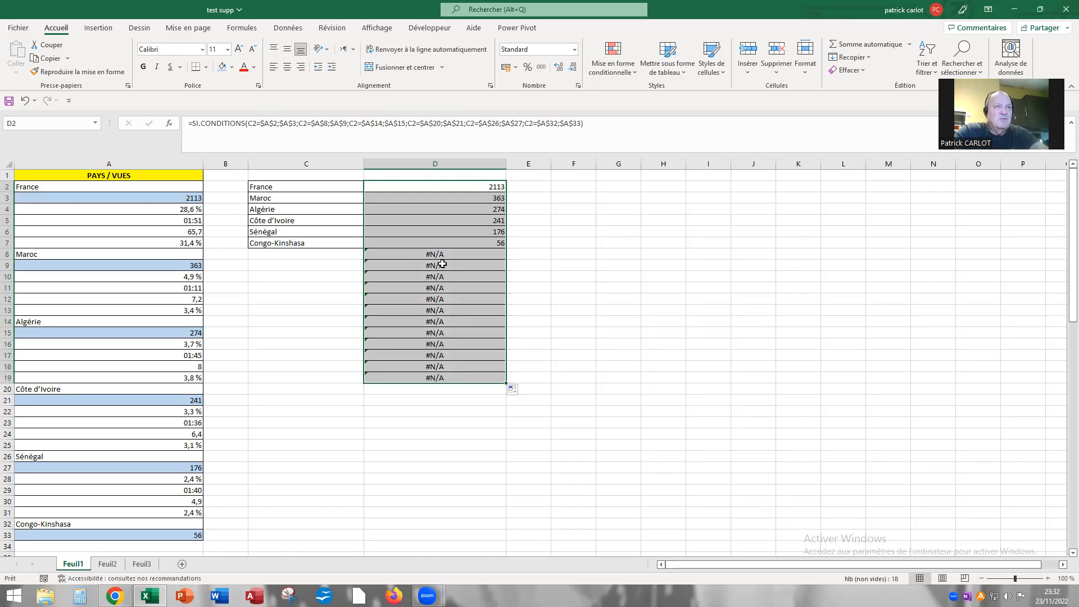
left_click(590, 302)
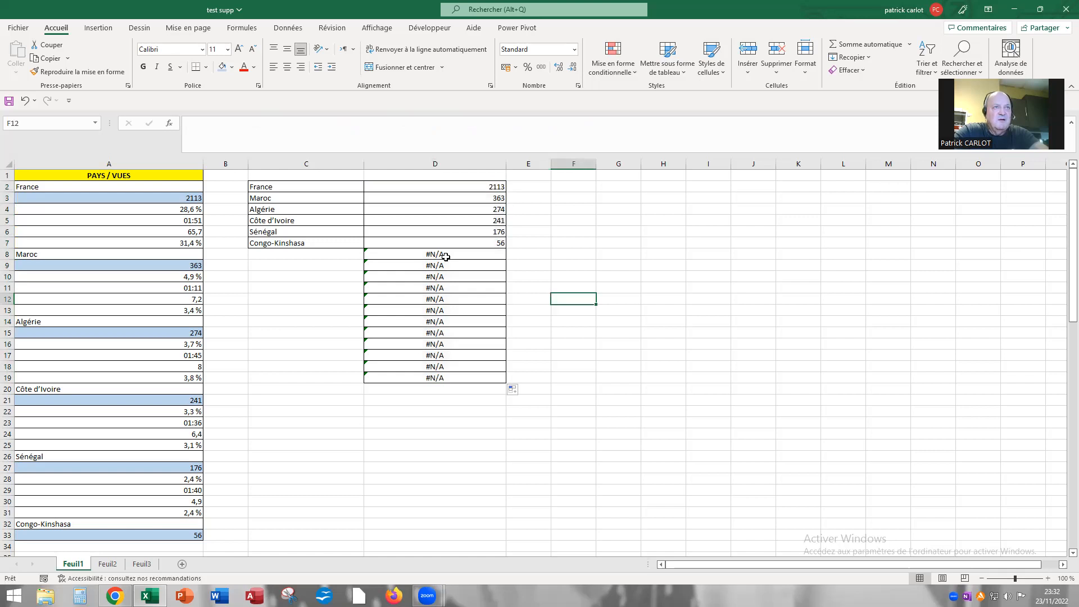
Clear the surplus formulas below the country list, from D8 down to D21.
left_click(445, 256)
left_click_drag(443, 255, 440, 399)
key("Delete")
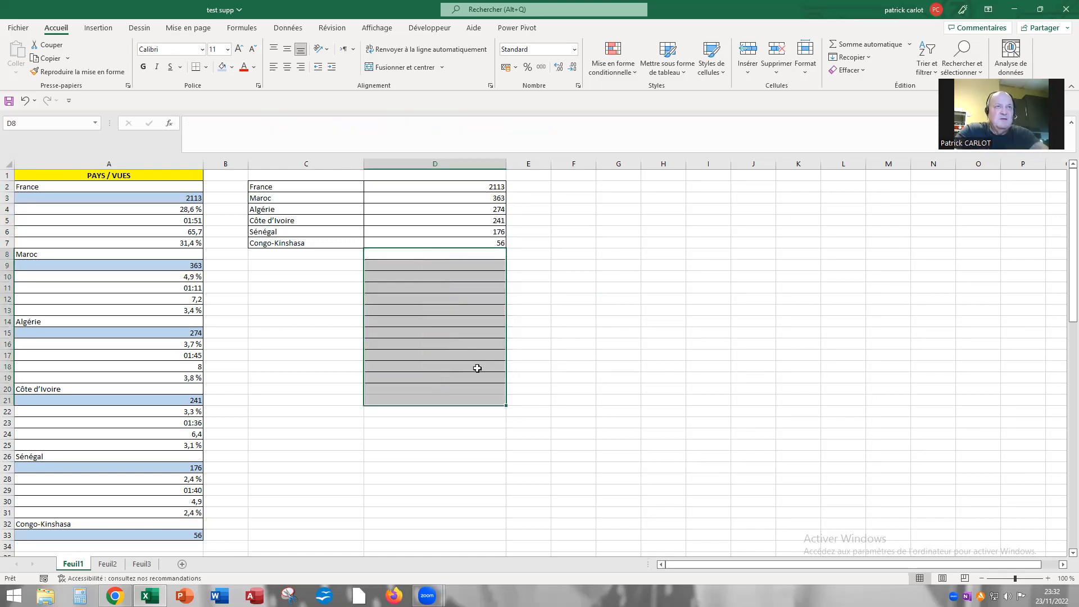
Remove the leftover borders in column D below D7 by copying the formatting of blank cell G13 onto those cells.
left_click(623, 310)
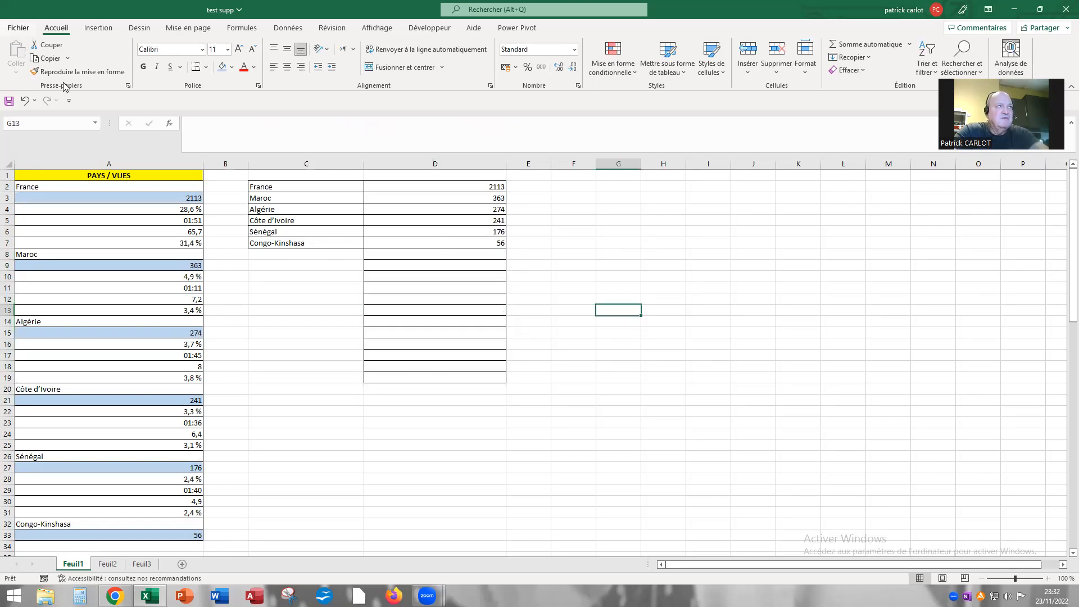
left_click(79, 72)
mouse_move(402, 260)
left_mouse_down()
mouse_move(386, 301)
mouse_move(382, 400)
left_mouse_up()
left_click(573, 352)
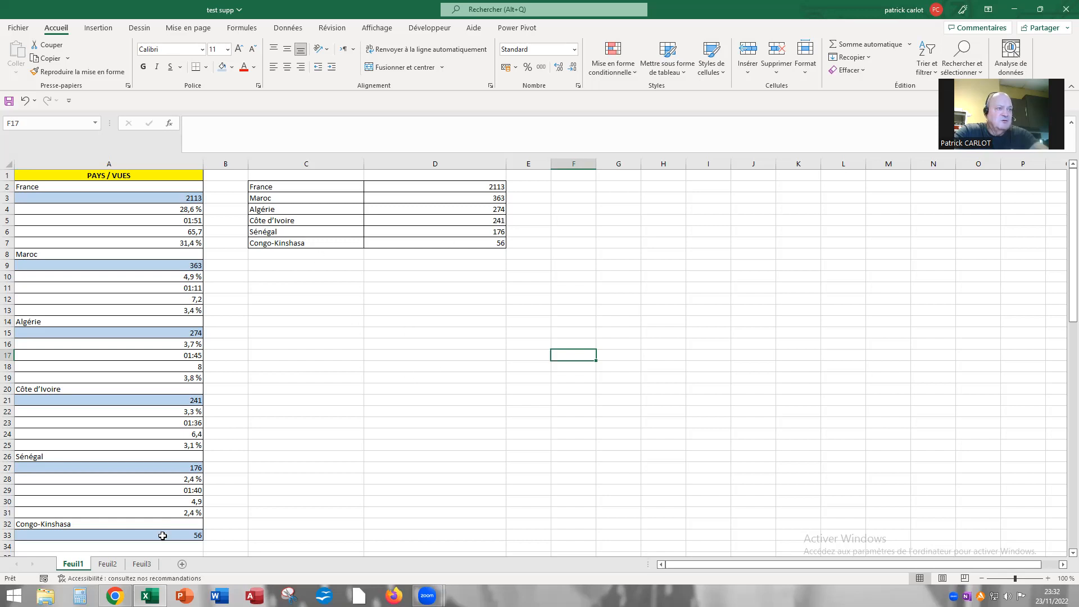
left_click(457, 354)
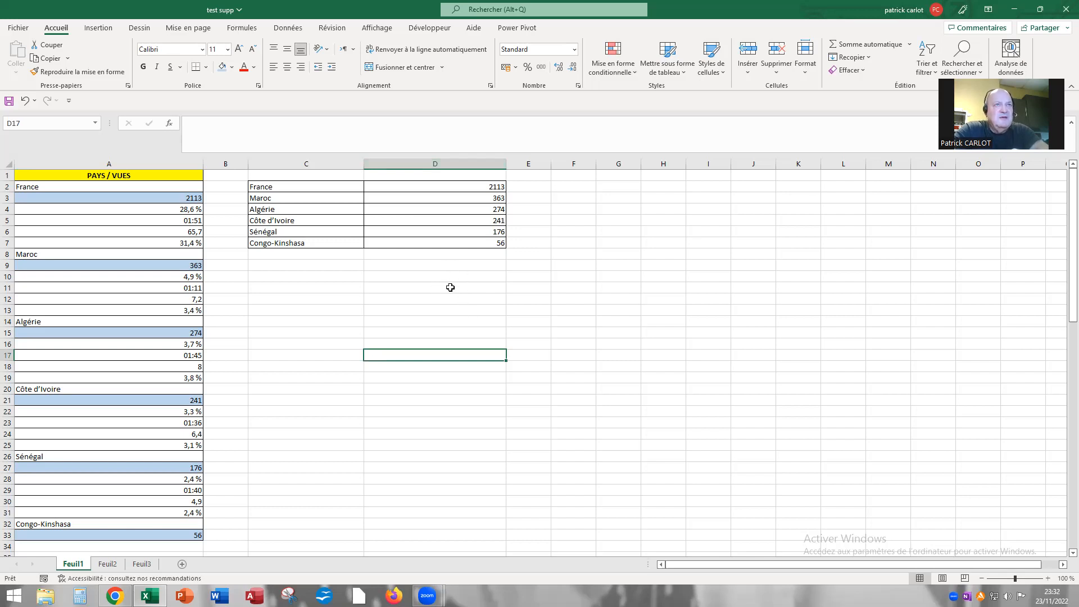
left_click_drag(288, 186, 281, 243)
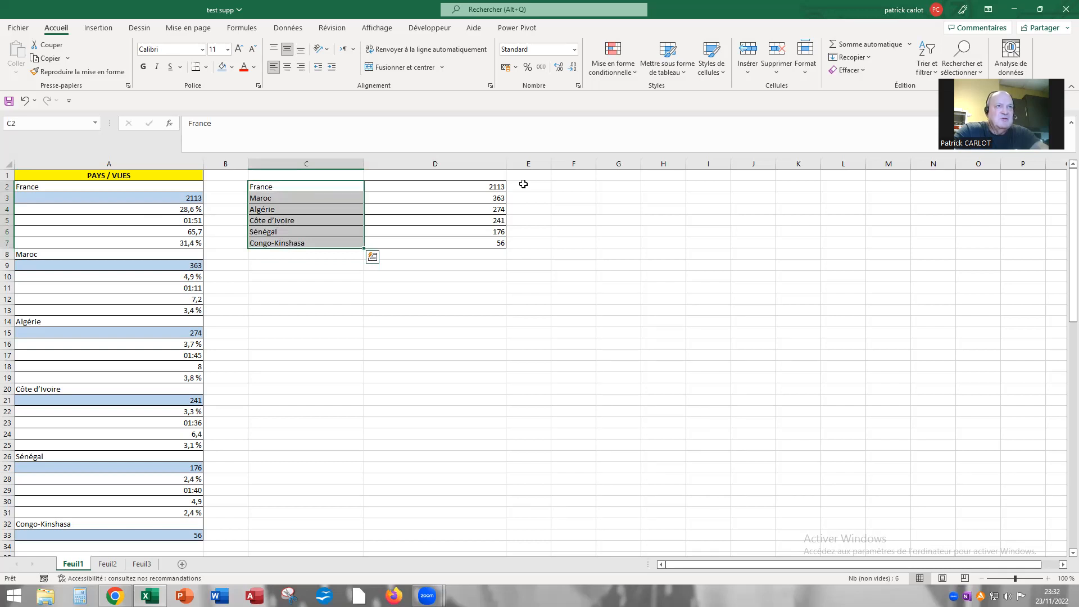
left_click_drag(461, 187, 458, 242)
left_click(570, 254)
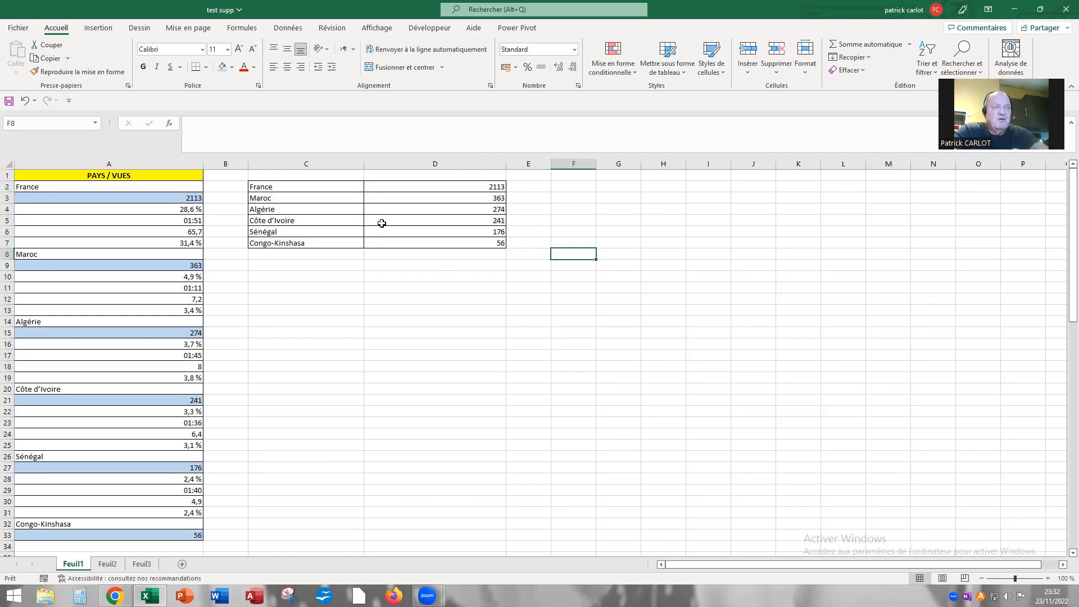
Insert a 3D clustered column chart from the country names and view counts in C2:D7.
left_click_drag(324, 186, 378, 245)
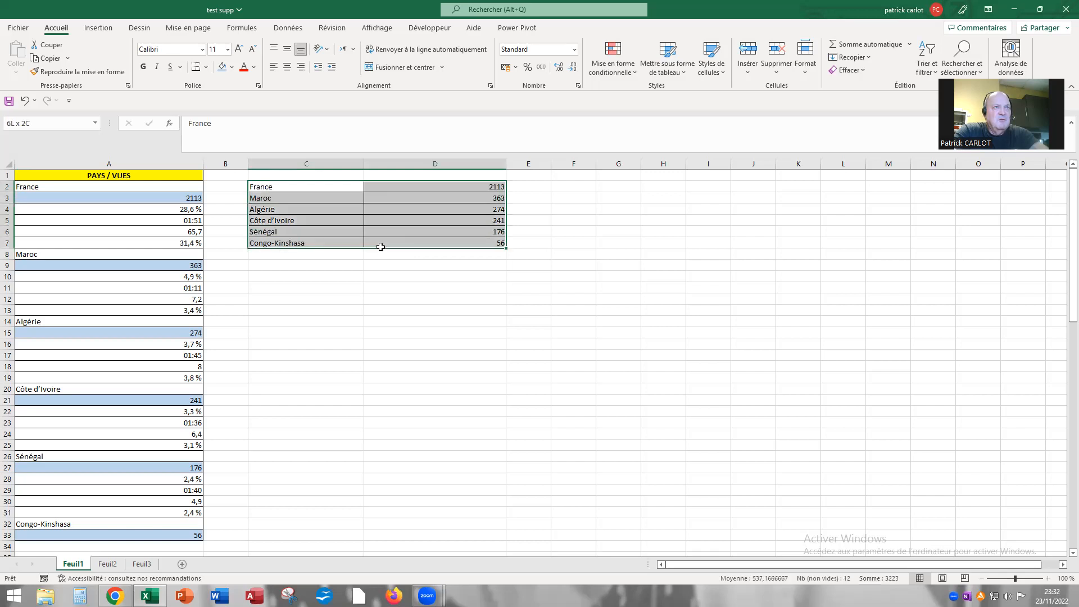
left_click(99, 28)
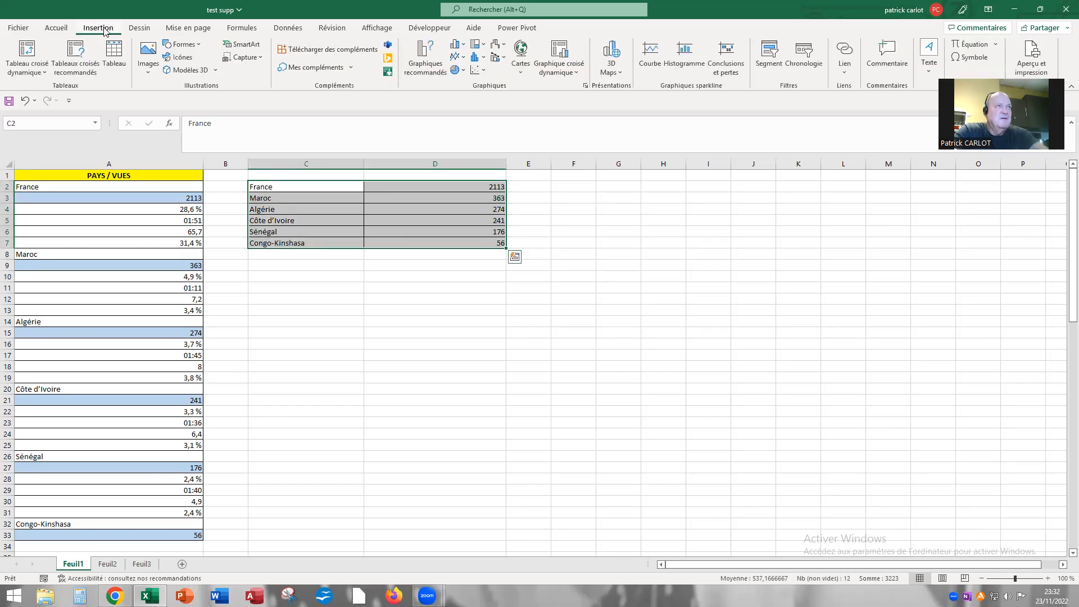
left_click(463, 45)
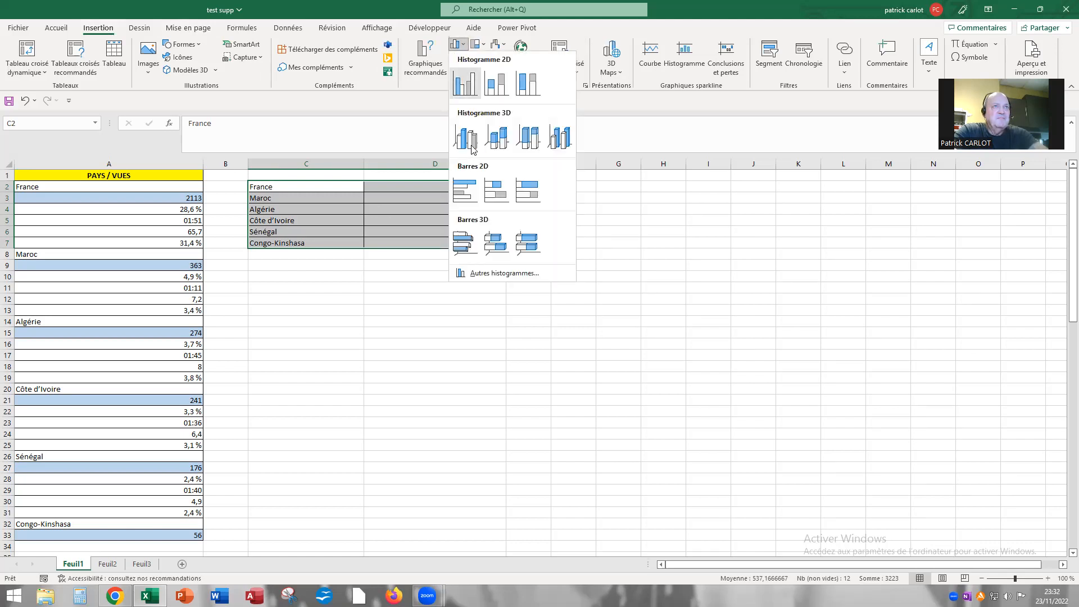
left_click(474, 148)
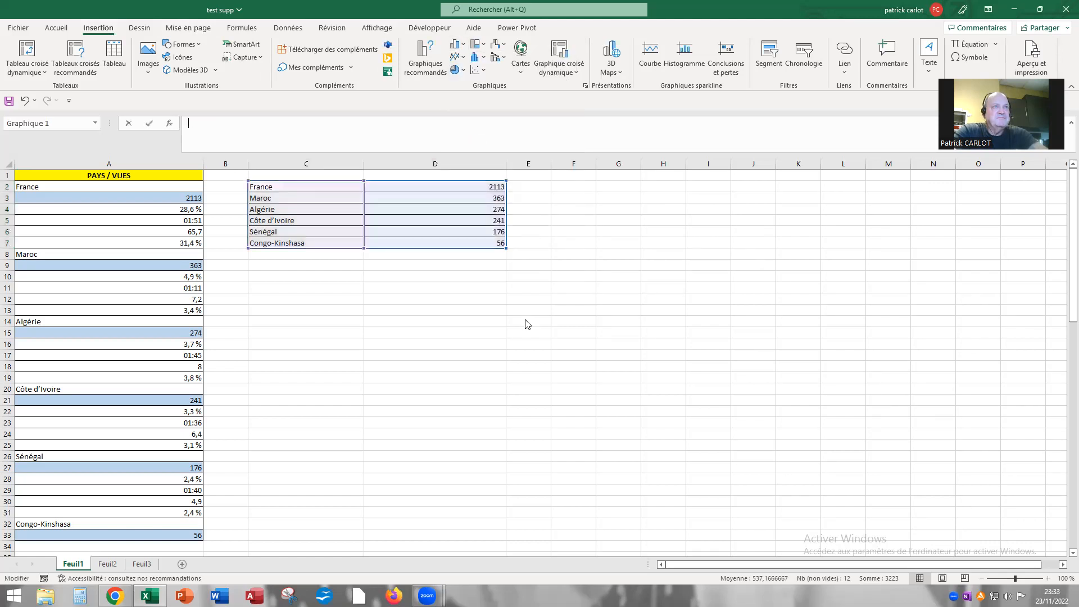